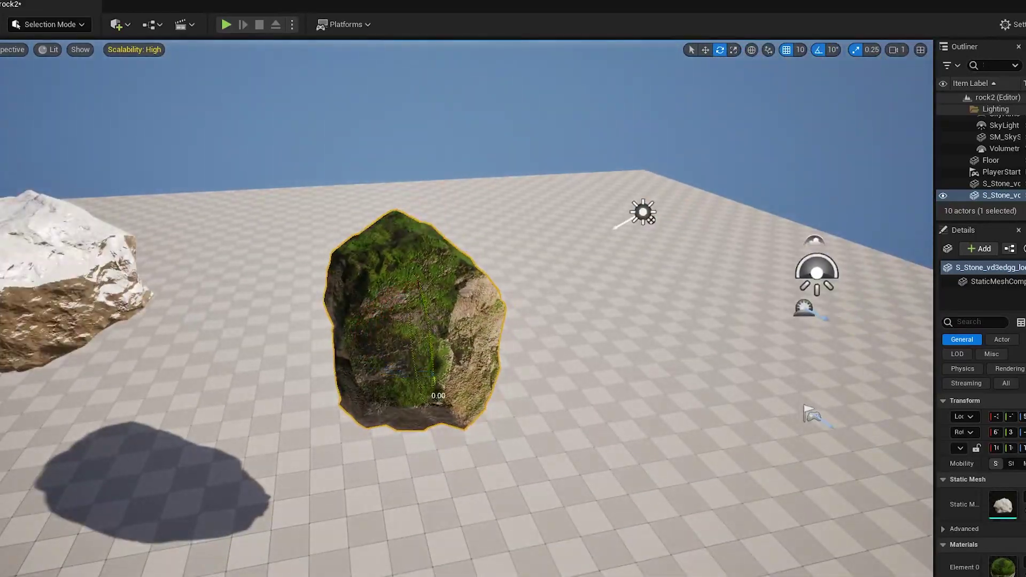
- Rotate the moss-covered rock in the level to show moss covering its upward-facing sides
left_click_drag(433, 381, 416, 251)
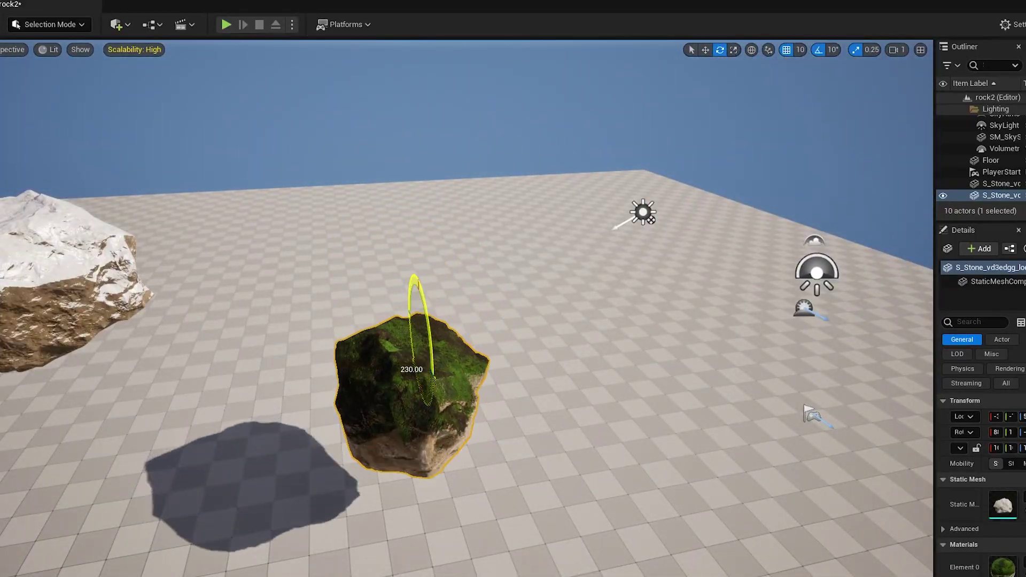
left_click_drag(412, 369, 219, 333)
scroll(458, 351, "up", 5)
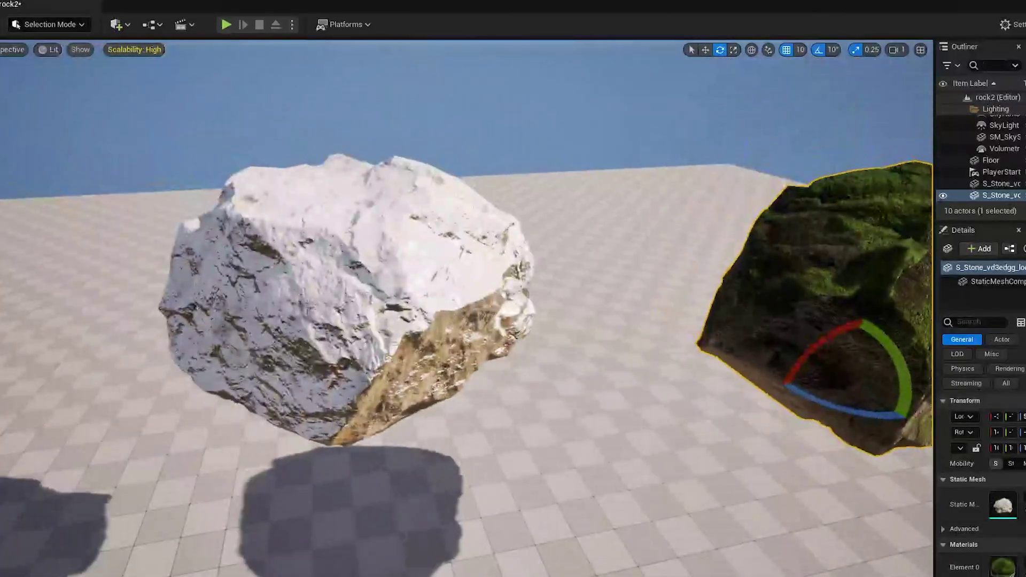
- Select the snow-covered rock and rotate it about two axes to show how the snow layer follows its orientation
left_click(377, 421)
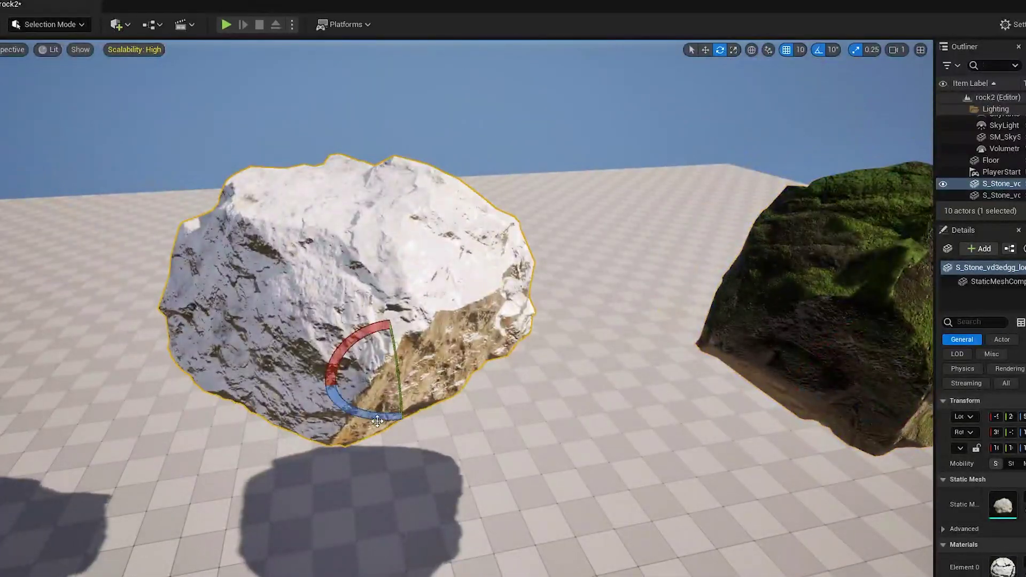
left_click_drag(403, 422, 359, 414)
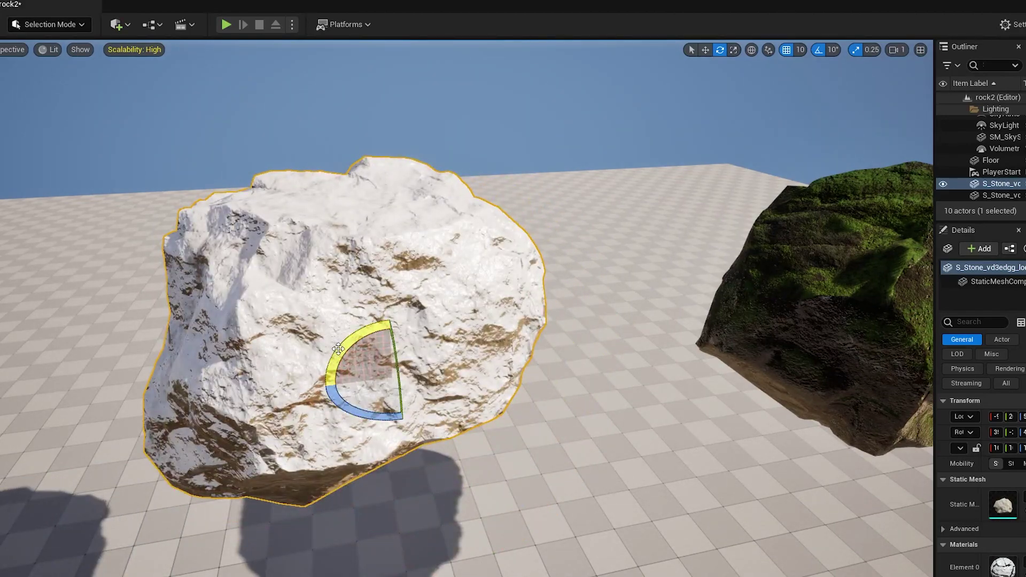
left_click_drag(338, 349, 343, 378)
scroll(362, 423, "down", 5)
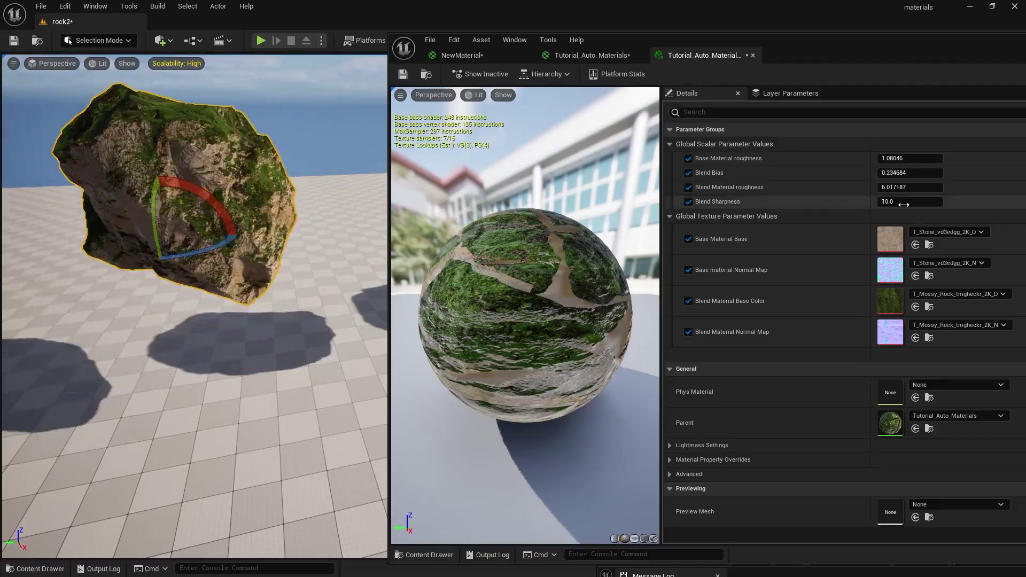
- In the material instance, set Blend Sharpness to 2.820162 and Blend Material Base Color to T_Trampled_Snow_vckldfu_2K_D
left_click_drag(903, 205, 879, 204)
left_click(992, 295)
type("snow")
left_click(836, 462)
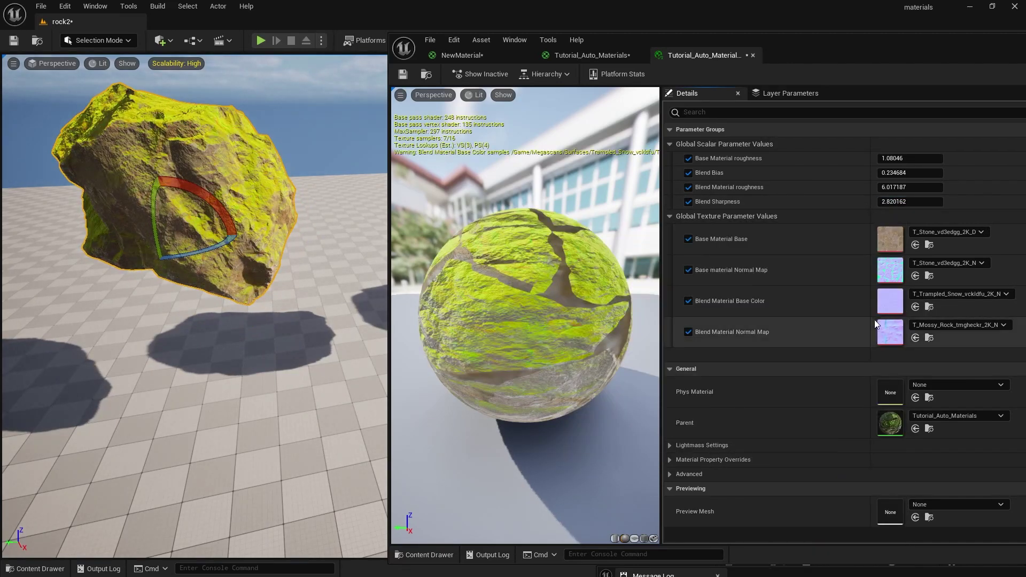
left_click(956, 294)
left_click(833, 509)
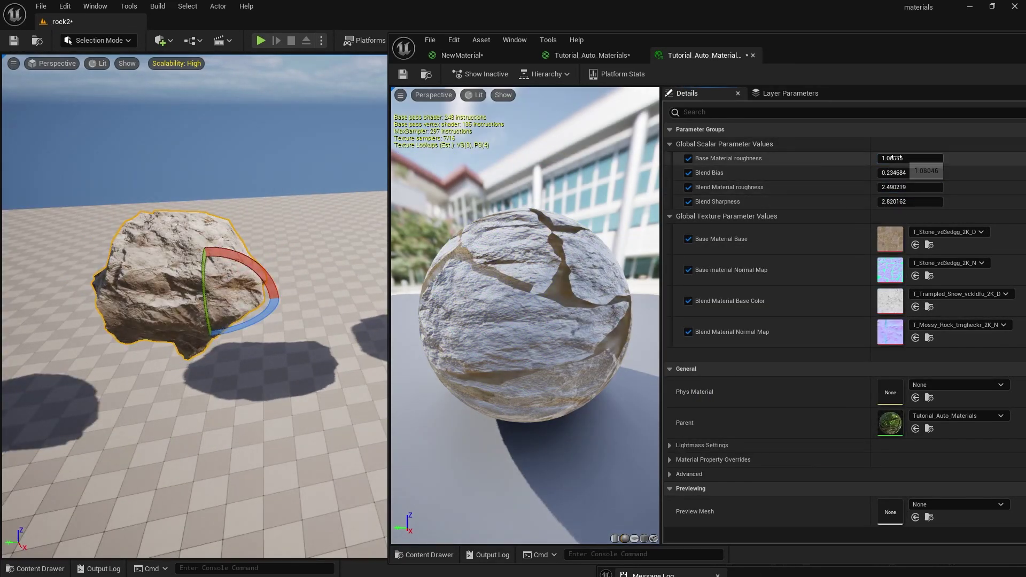
mouse_move(908, 158)
left_mouse_down()
mouse_move(896, 158)
mouse_move(924, 187)
left_mouse_up()
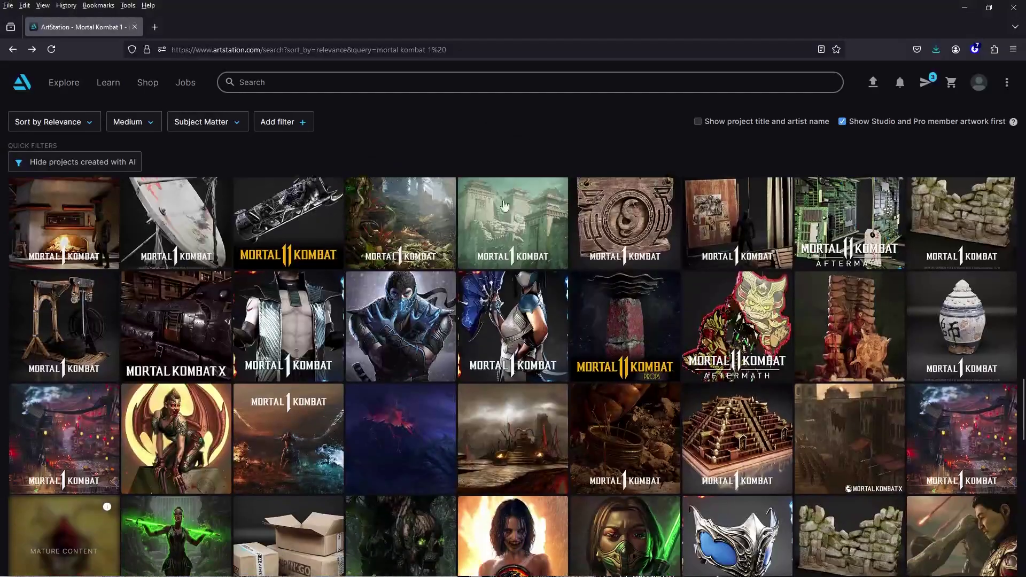
- Open the Mortal Kombat 1 - Living Forest artwork on ArtStation and examine its moss-covered rocks, statues and ground pieces
left_click(429, 356)
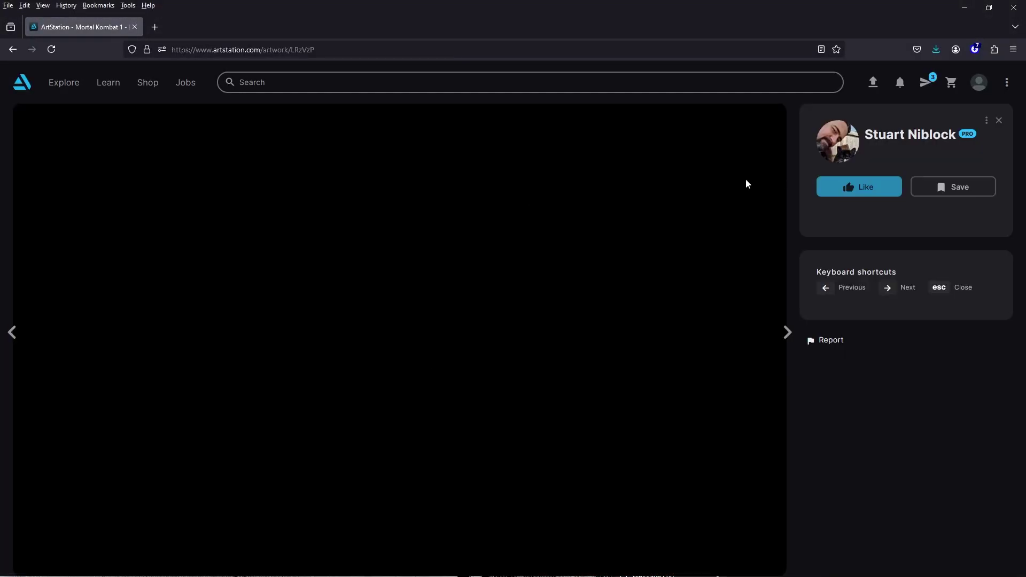
scroll(733, 236, "down", 5)
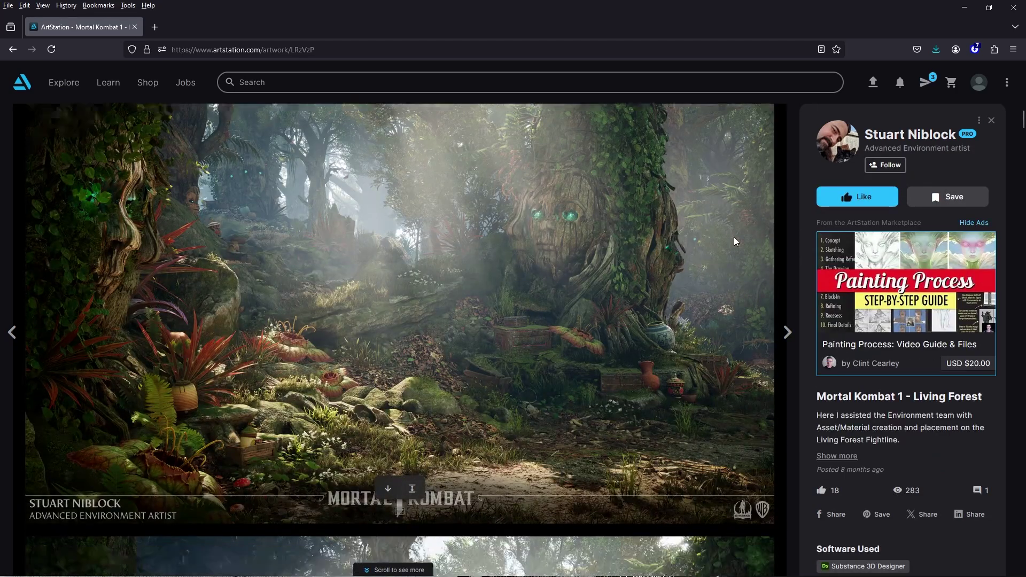
scroll(648, 336, "down", 15)
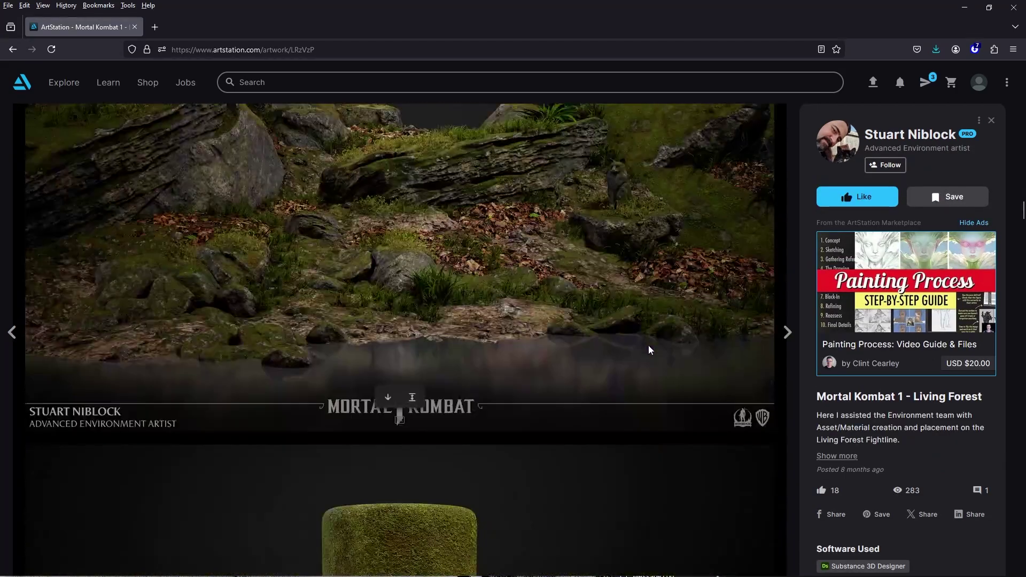
scroll(647, 346, "down", 15)
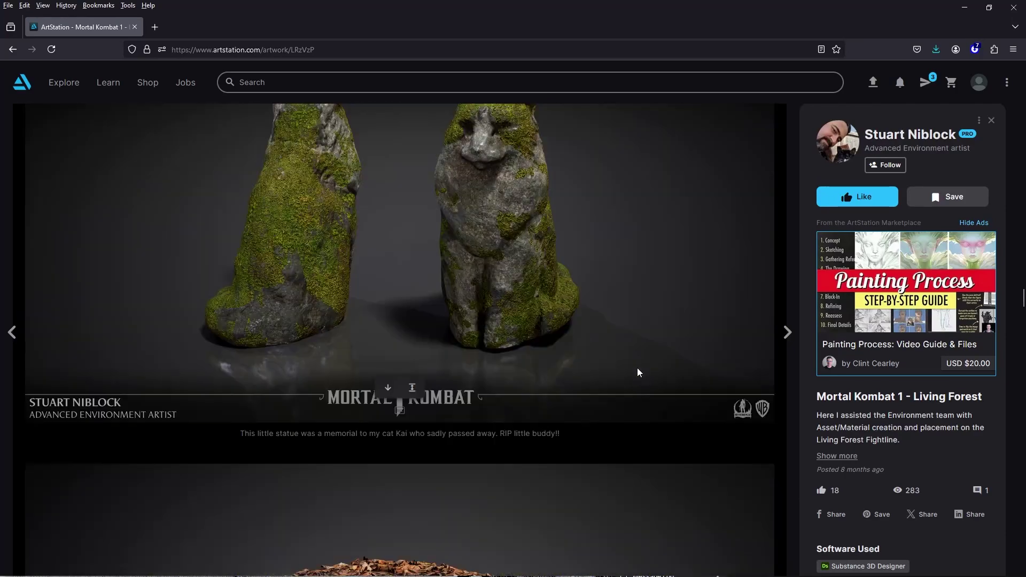
scroll(637, 368, "down", 15)
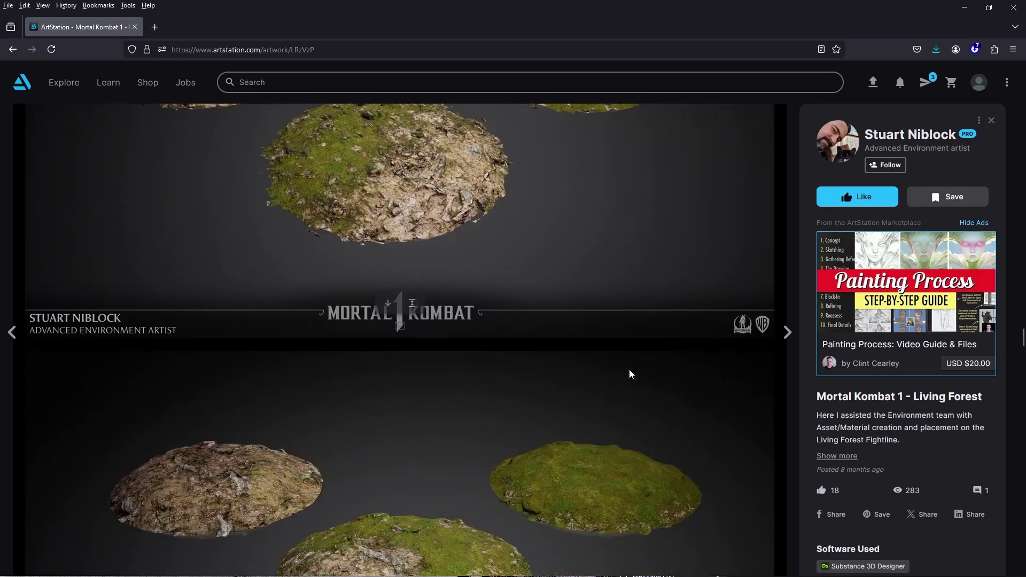
scroll(628, 378, "down", 15)
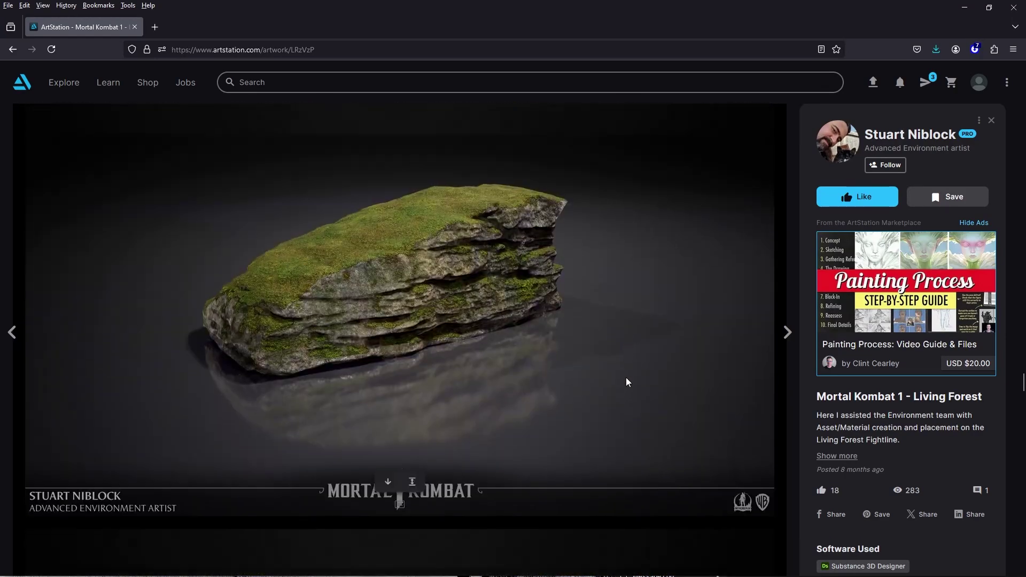
scroll(626, 381, "down", 12)
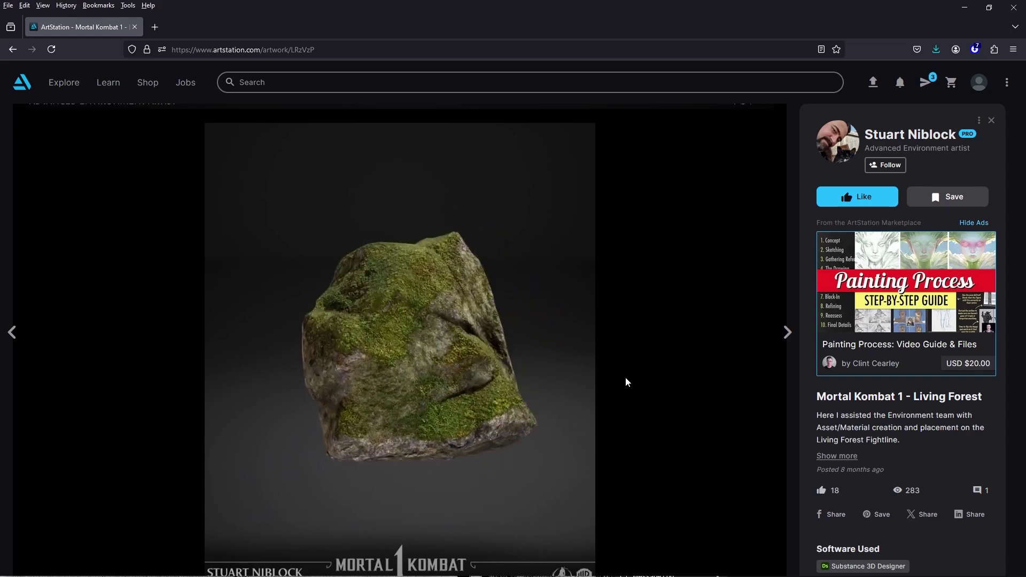
scroll(637, 395, "down", 12)
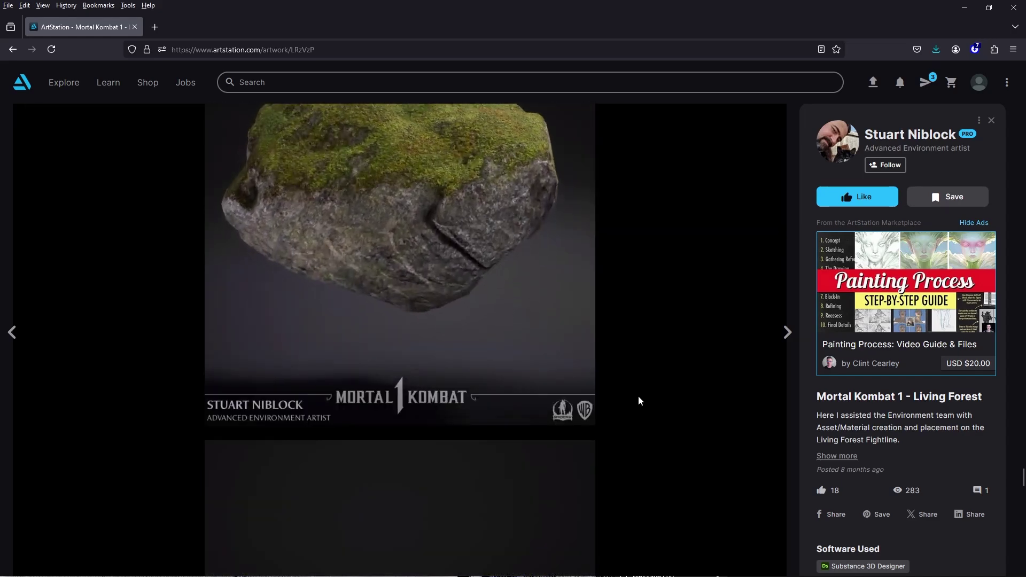
scroll(639, 396, "down", 4)
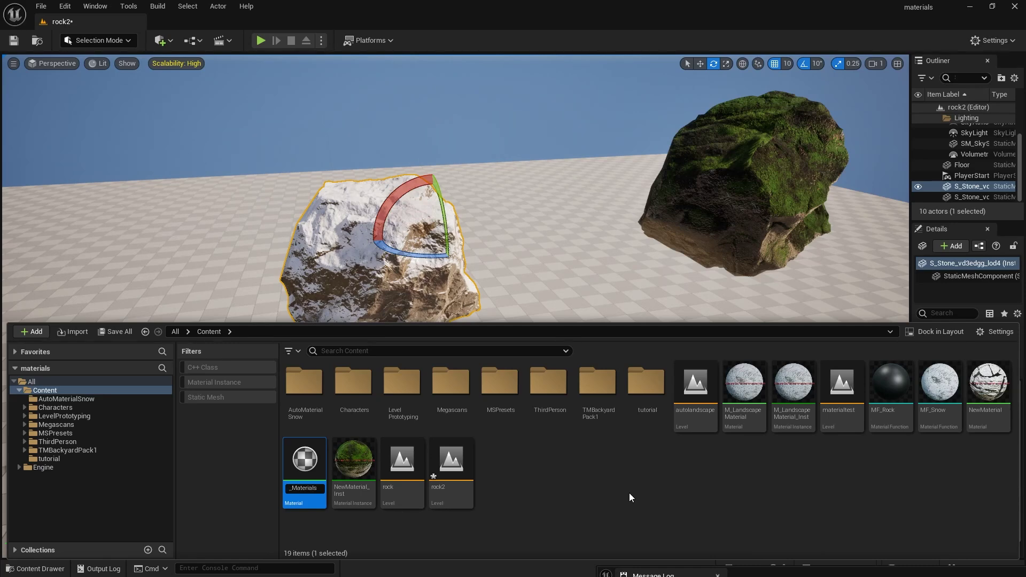
- Name the new material Tutorial_Auto_Materials in the Content folder and open it in the material editor
key("Return")
double_click(448, 446)
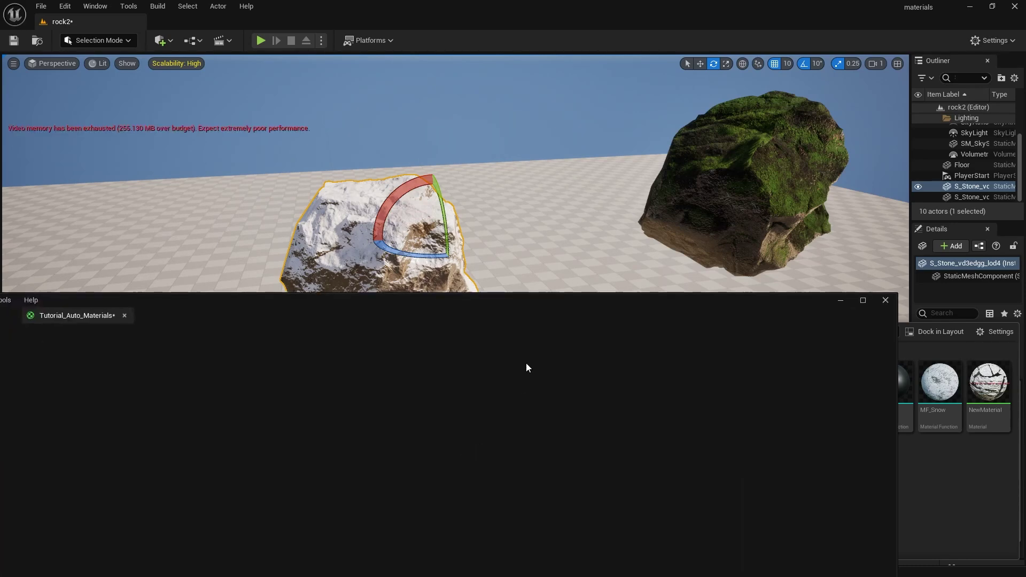
- Browse the Surfaces categories and latest surface assets in Quixel Bridge, and minimize it
left_click(936, 90)
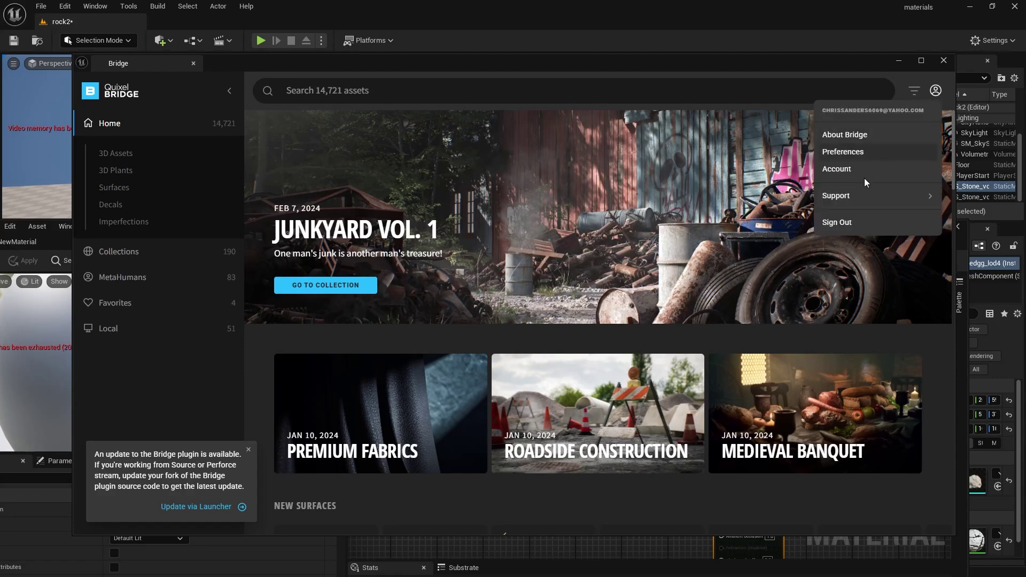
left_click(127, 188)
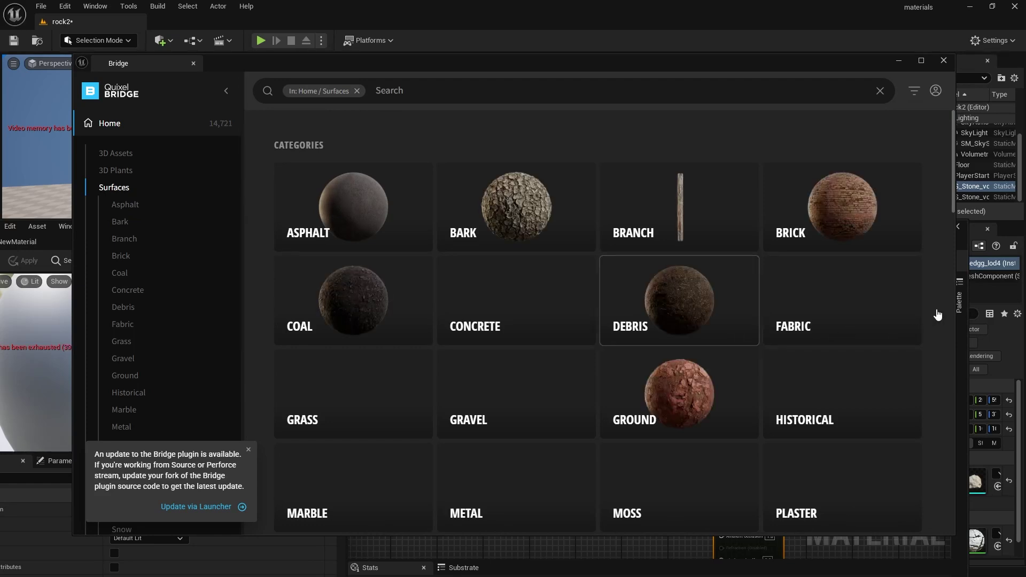
scroll(848, 316, "down", 2)
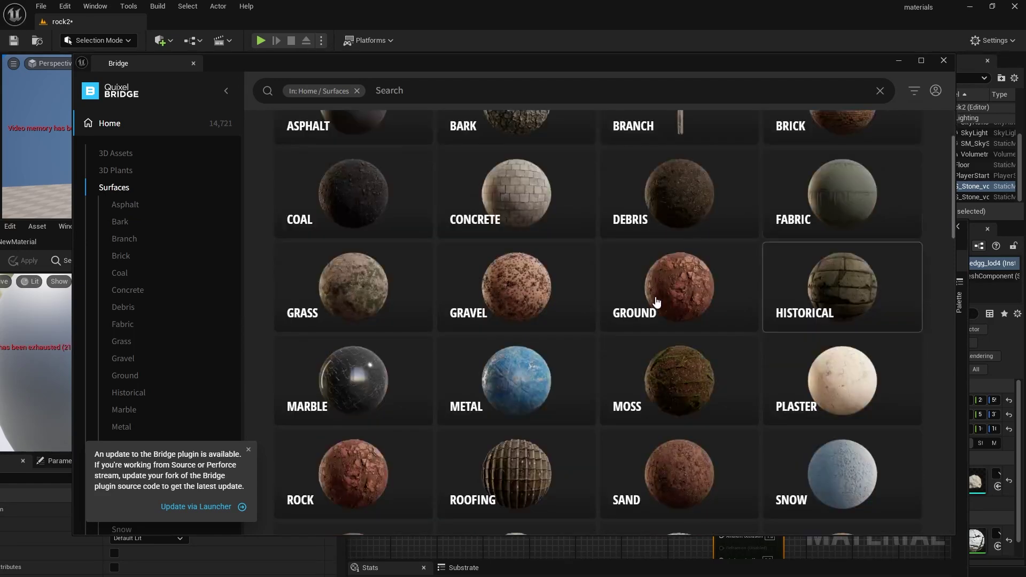
scroll(617, 342, "down", 10)
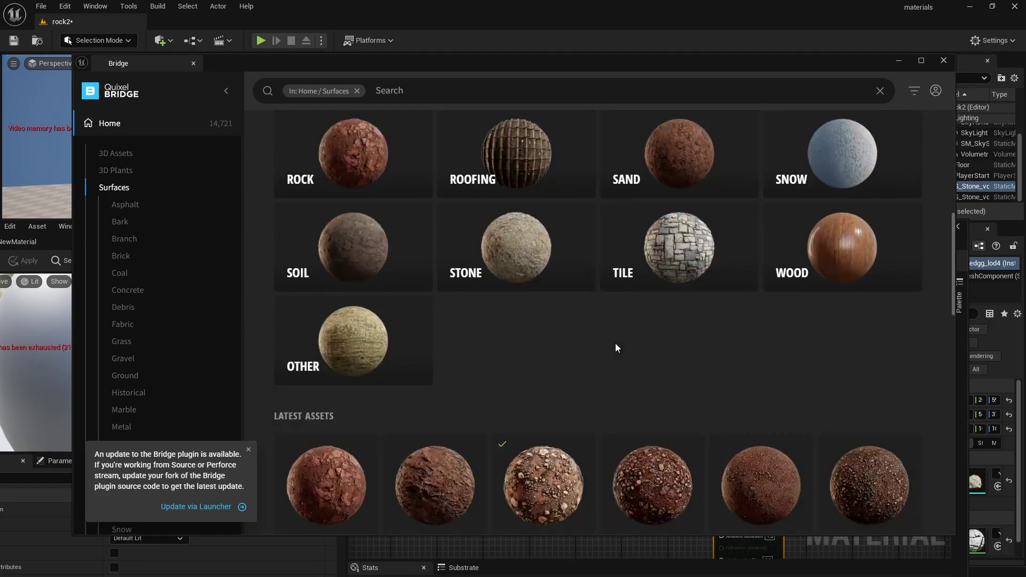
scroll(614, 343, "down", 15)
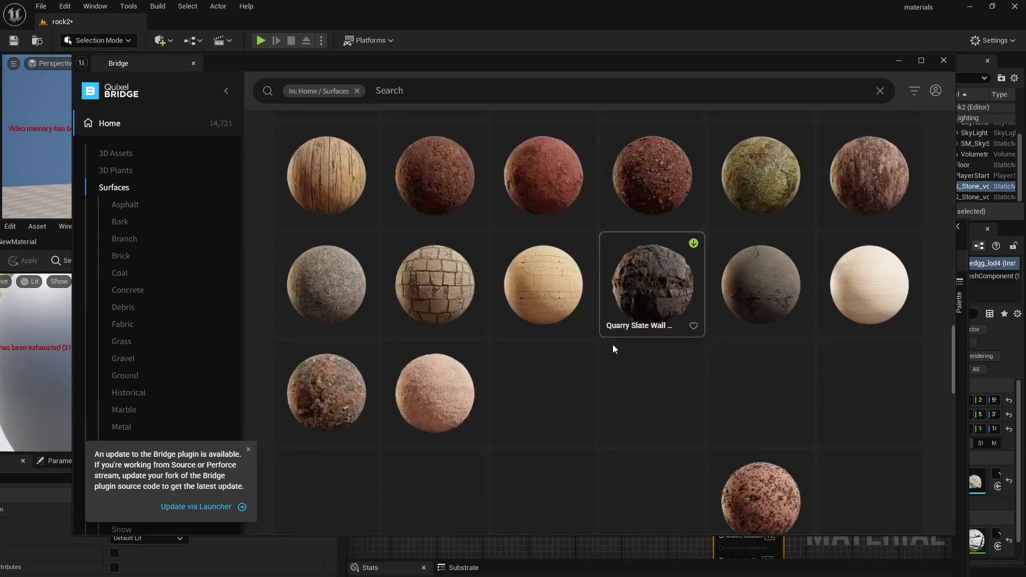
scroll(613, 344, "up", 5)
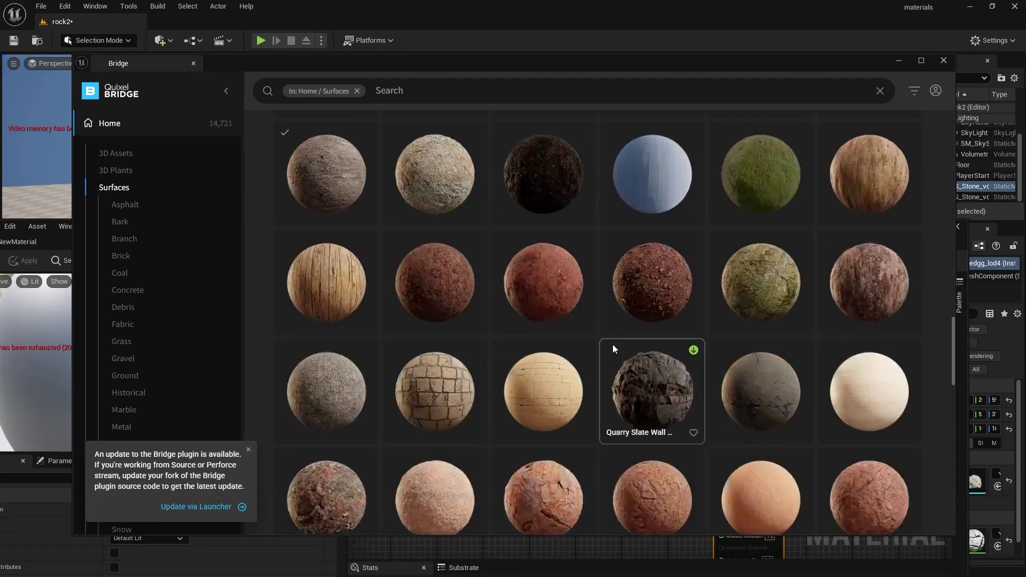
left_click(900, 61)
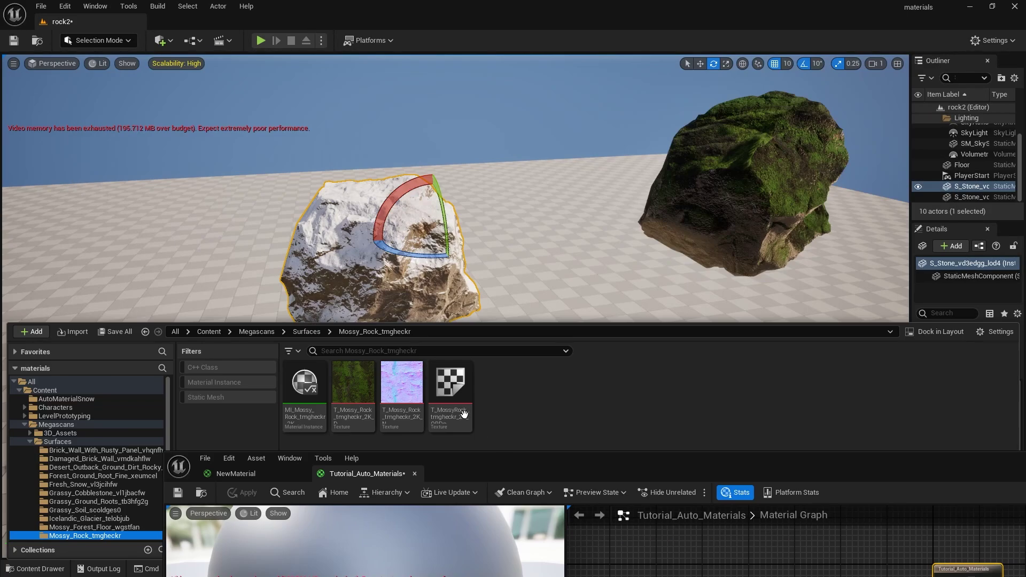
- Add the Mossy_Rock_tmgheckr base color and normal textures to the Tutorial_Auto_Materials graph
left_click(395, 401, "ctrl")
left_click(363, 402, "ctrl")
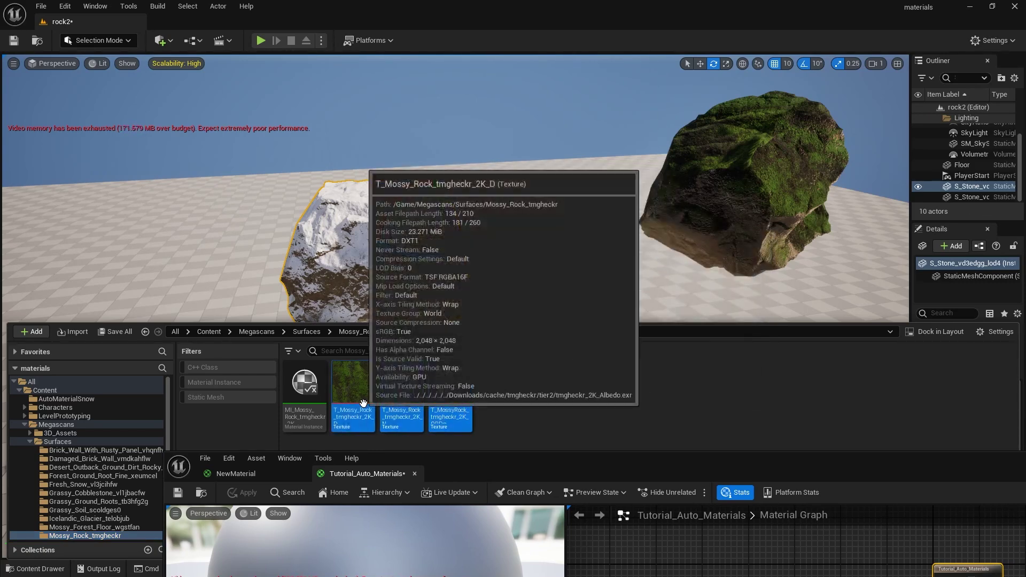
left_click_drag(554, 461, 514, 422)
left_click_drag(446, 393, 623, 529, "ctrl")
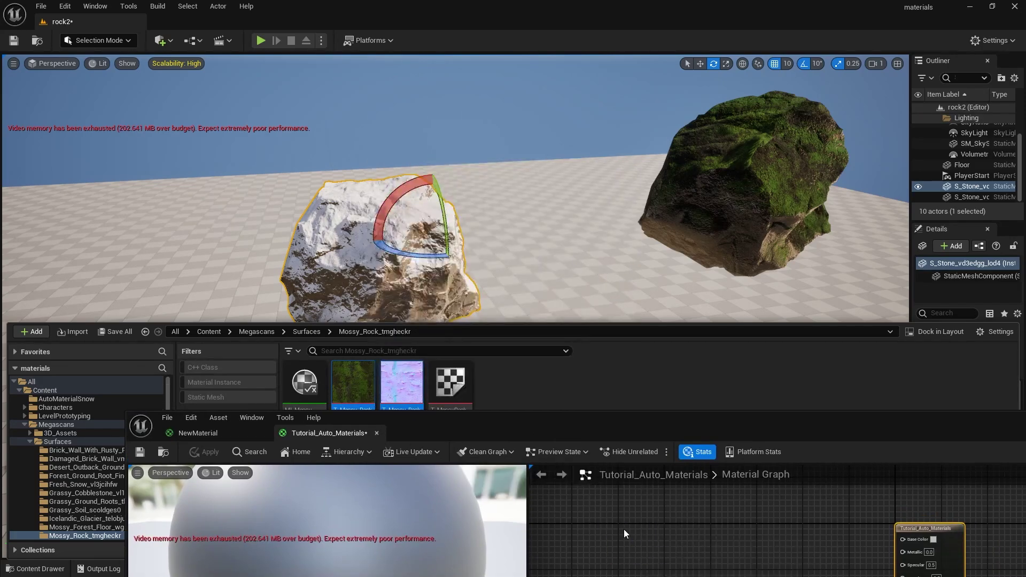
left_click_drag(684, 421, 824, 468)
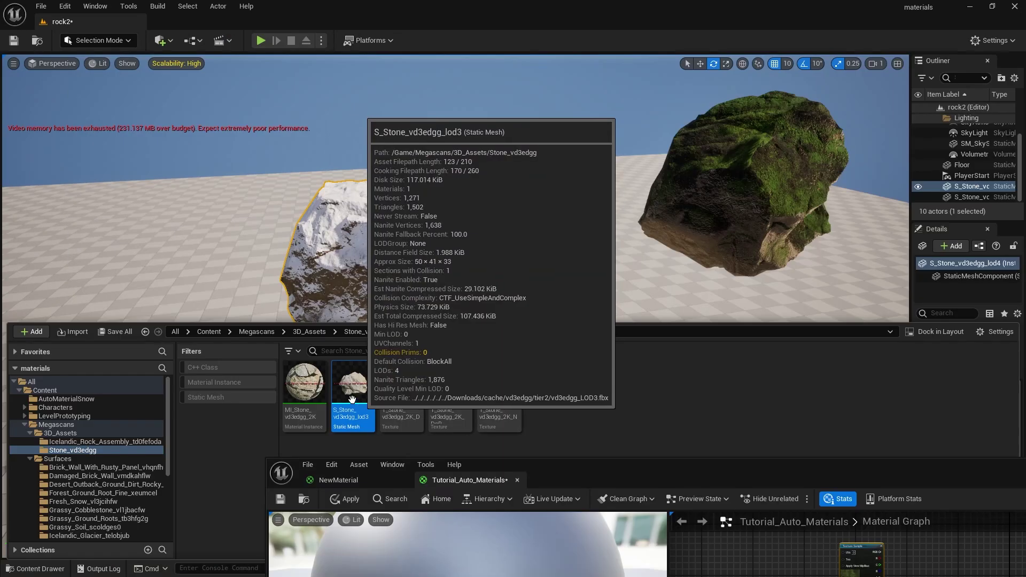
- Place the S_Stone_vd3edgg_lod3 mesh in the level and move it to about X -440, Y 740, Z 460
left_click_drag(350, 397, 131, 276)
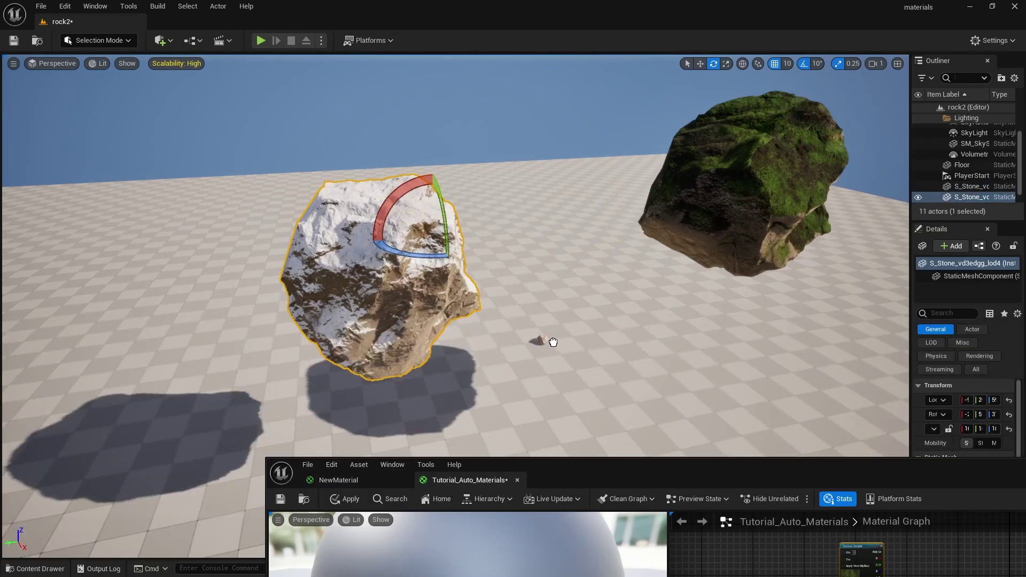
left_click(553, 342)
key("w")
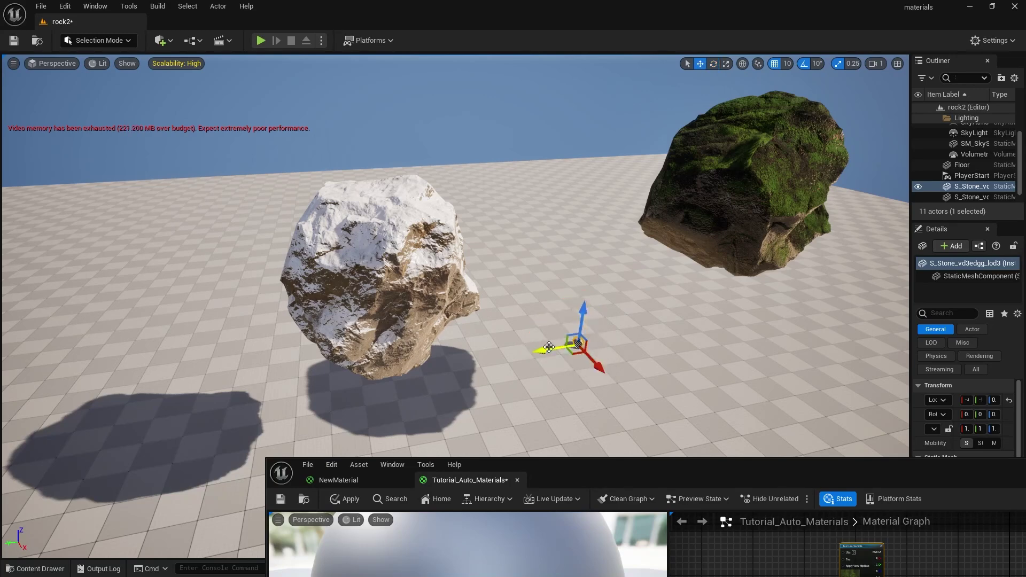
middle_click_drag(81, 364, 294, 327)
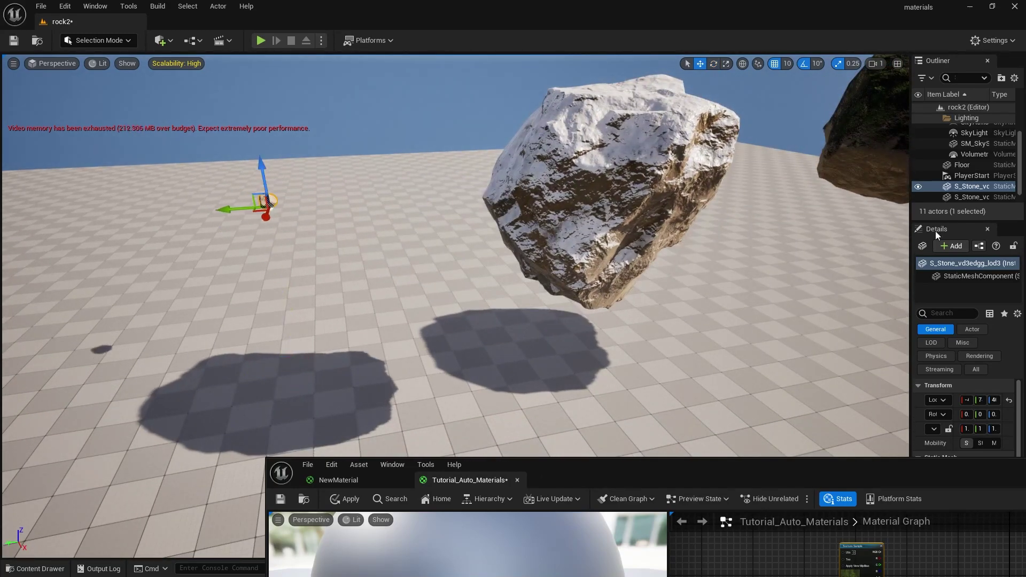
- Set the scale of the S_Stone_vd3edgg_lod3 stone to 10 on all three axes
left_click_drag(905, 418, 748, 418)
left_click(883, 406)
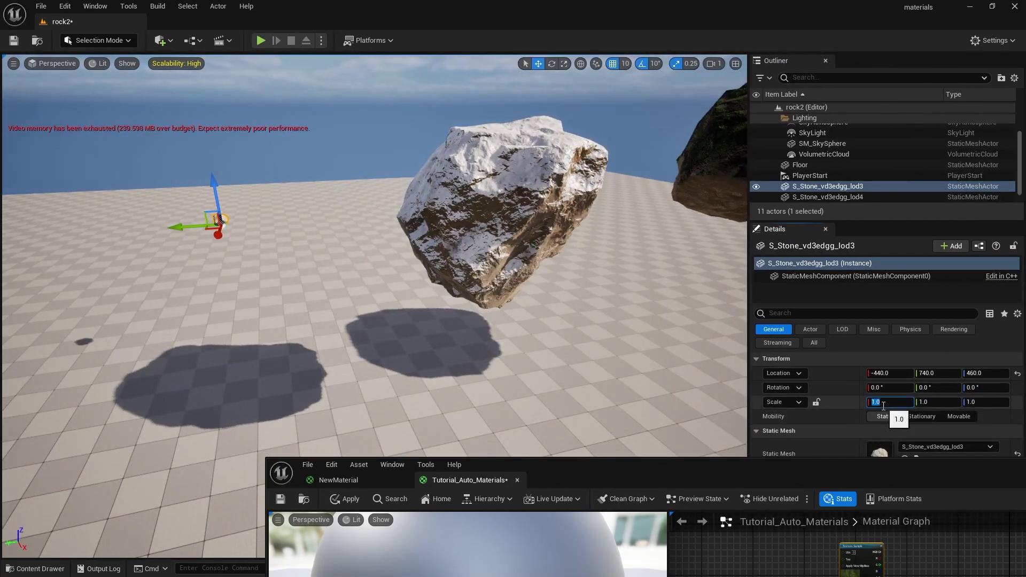
left_click(926, 402)
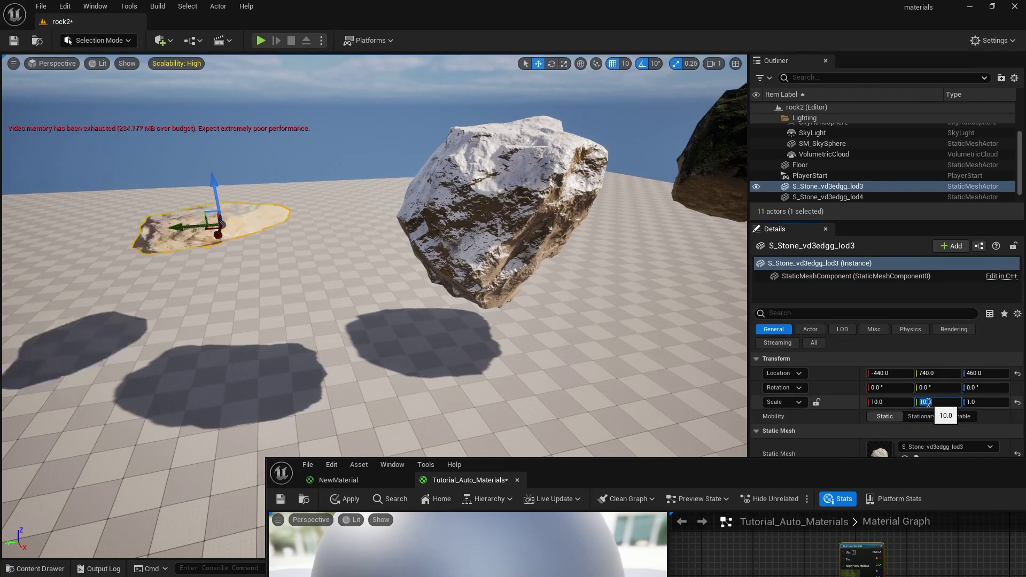
left_click(977, 402)
type("10")
key("Return")
- Add the T_Stone_vd3edgg_2K_D and T_Stone_vd3edgg_2K_N textures to the Tutorial_Auto_Materials graph and maximize the material editor
middle_click_drag(303, 185, 280, 133)
left_click_drag(283, 303, 314, 395)
left_click_drag(270, 351, 216, 358)
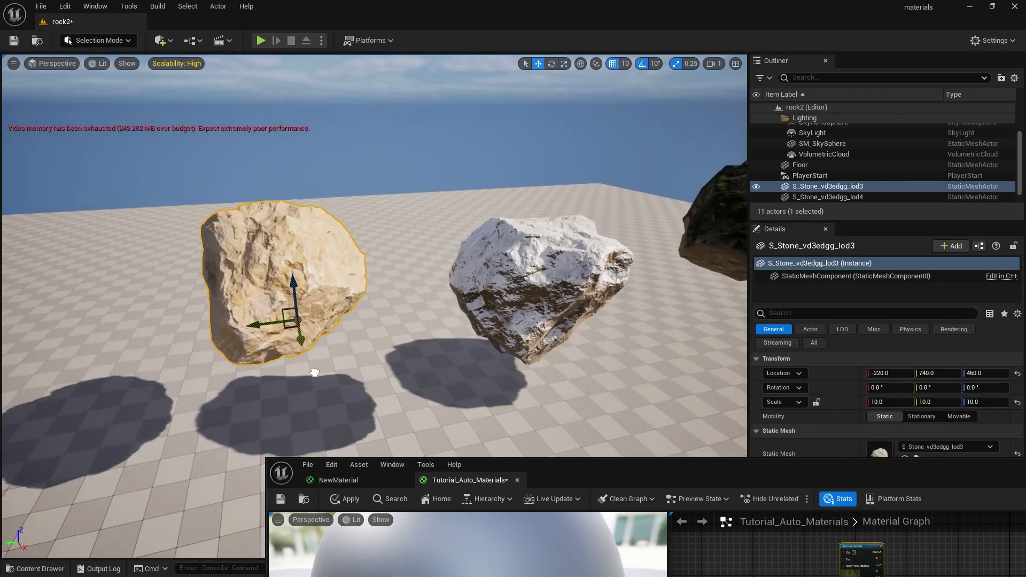
left_click_drag(575, 460, 863, 253)
key("ctrl+space")
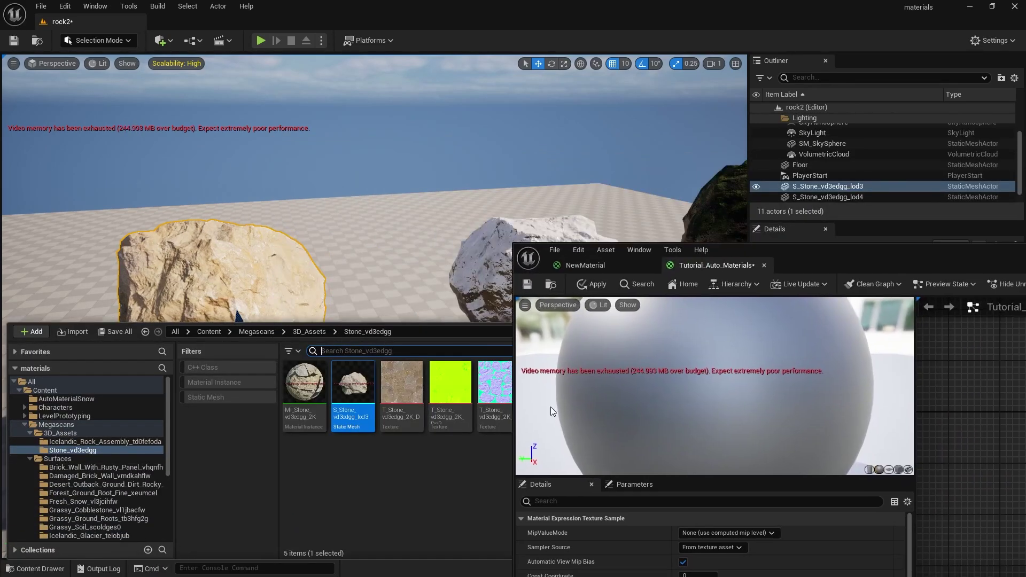
left_click(402, 422)
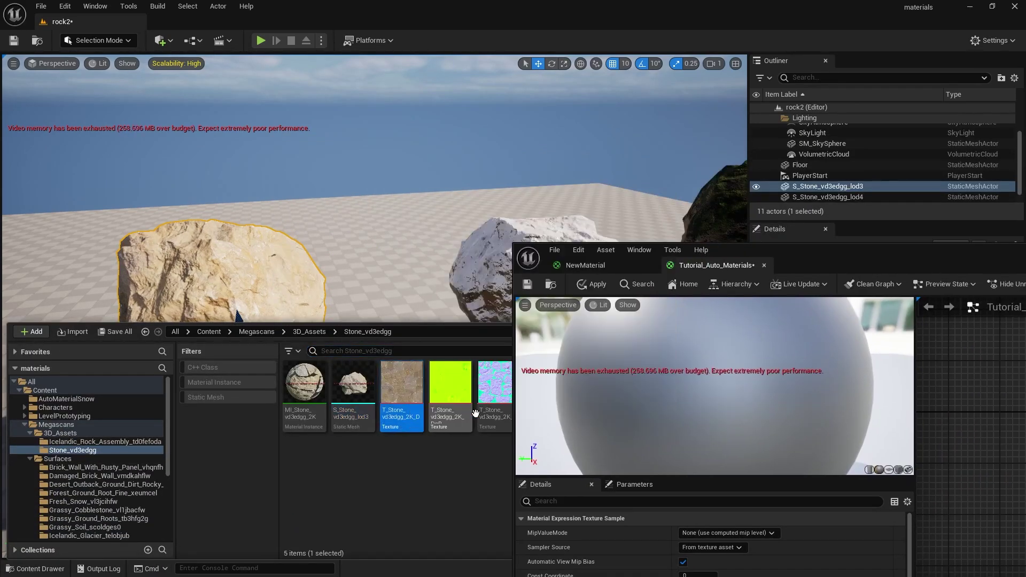
left_click(484, 412, "ctrl")
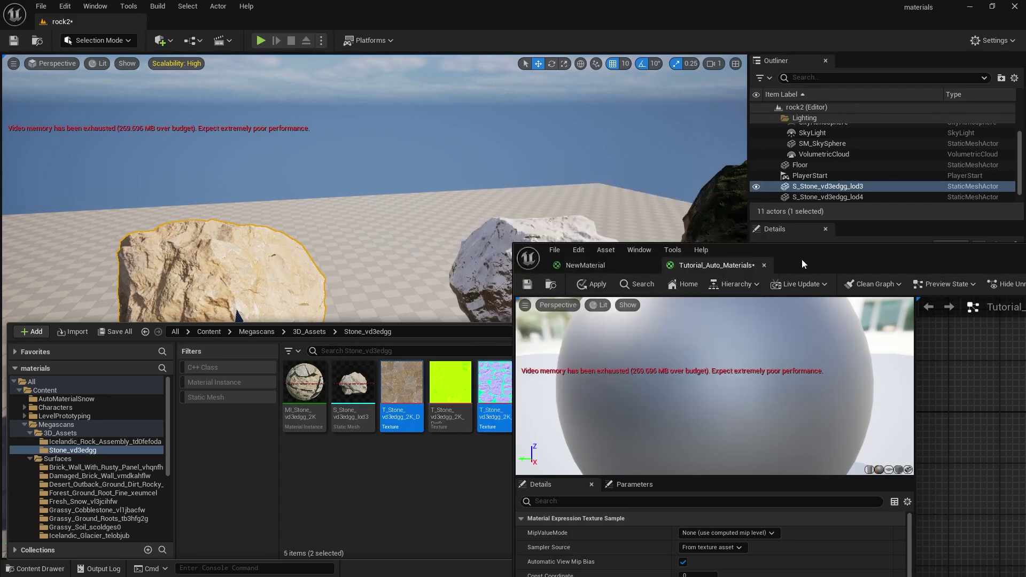
left_click_drag(482, 376, 978, 470)
left_click_drag(952, 259, 484, 118)
double_click(484, 119)
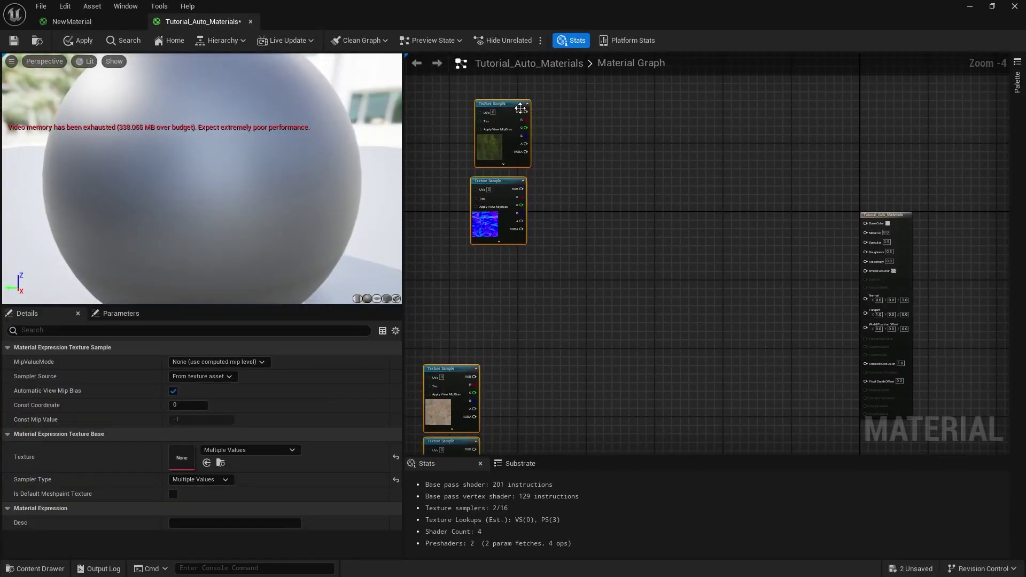
- Convert the mossy rock color texture sample to a parameter named Blend Material Base Color
right_click(515, 106)
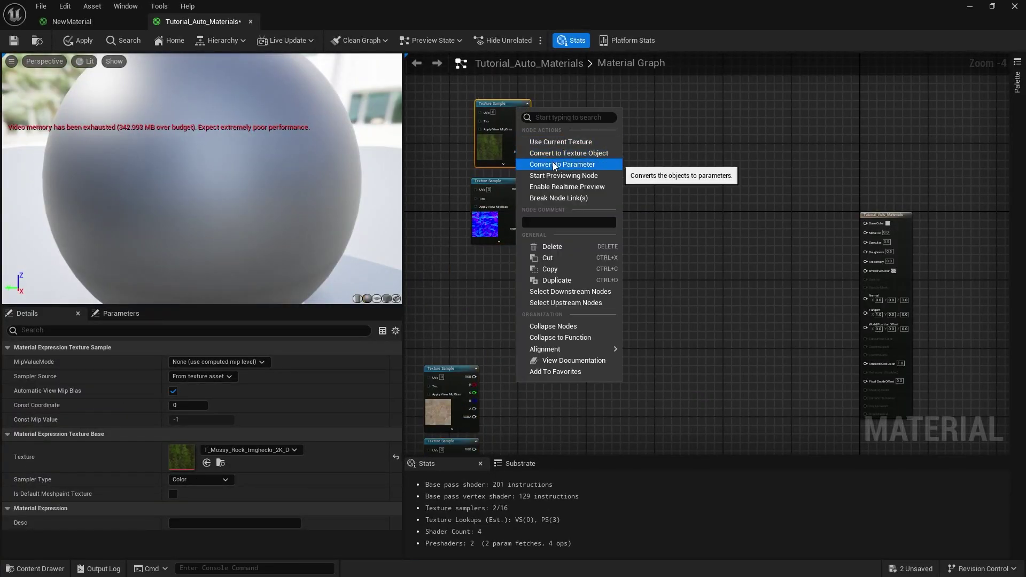
left_click(551, 165)
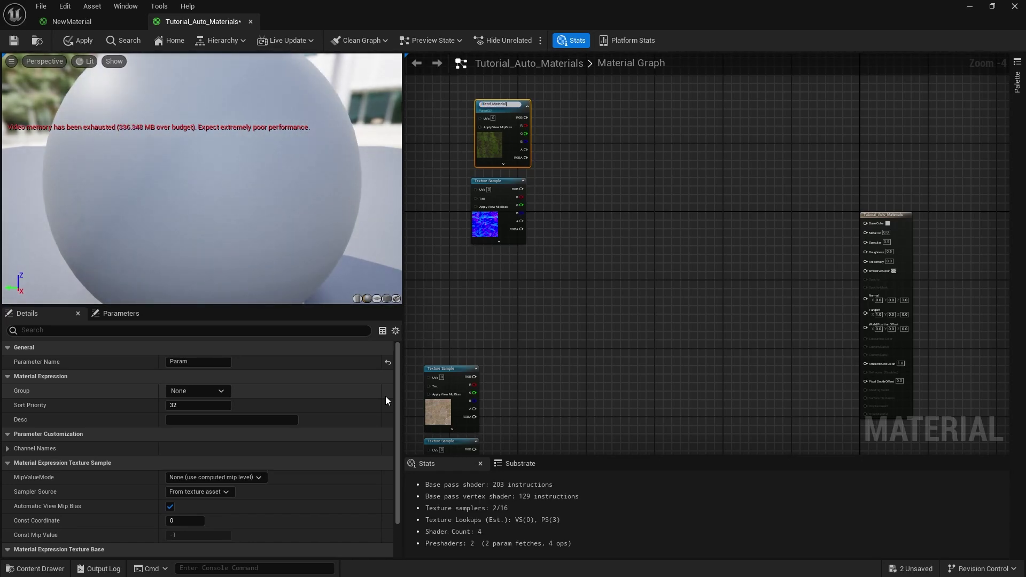
type("Blend Material Base Color")
key("Return")
left_click(633, 203)
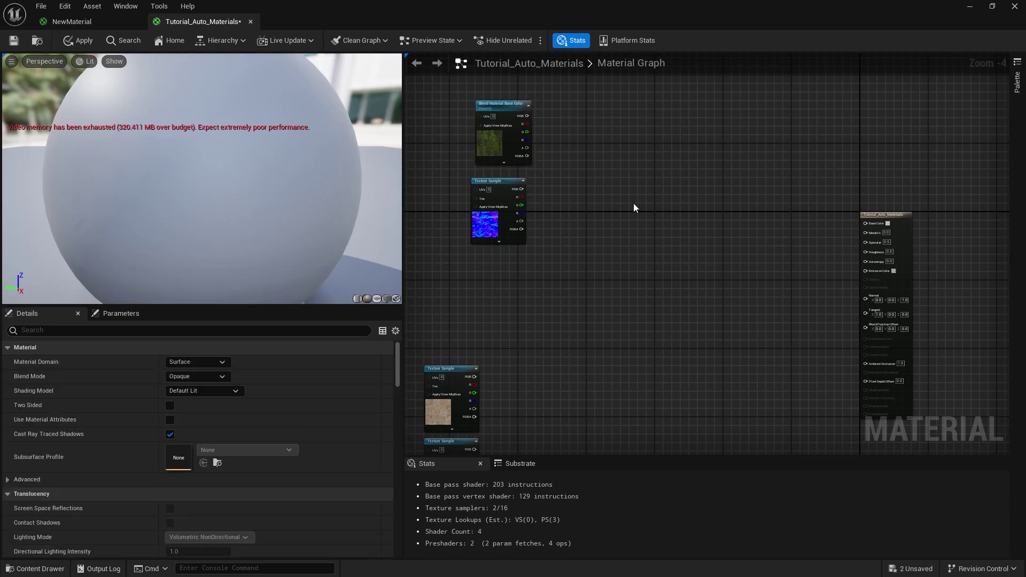
- Convert the mossy rock normal texture sample to a parameter named Blend Material Normal Map
left_click(499, 195)
right_click(501, 195)
left_click(539, 241)
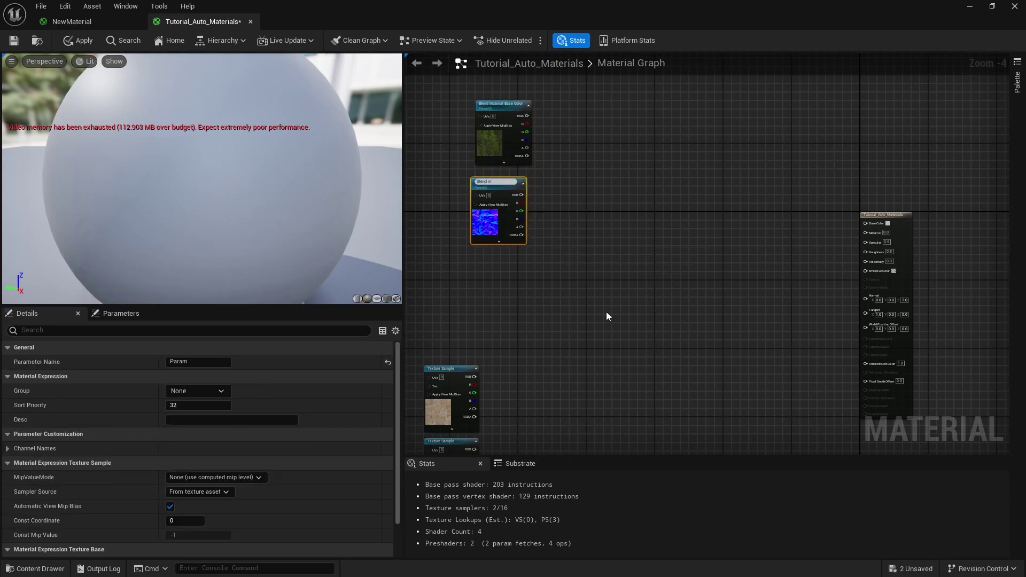
type("Blend Material Normal Map")
key("Return")
left_click(606, 312)
- Convert the T_Stone_vd3edgg_2K_D texture sample to a parameter named Base Material Base
right_click_drag(605, 312, 665, 239)
right_click(503, 297)
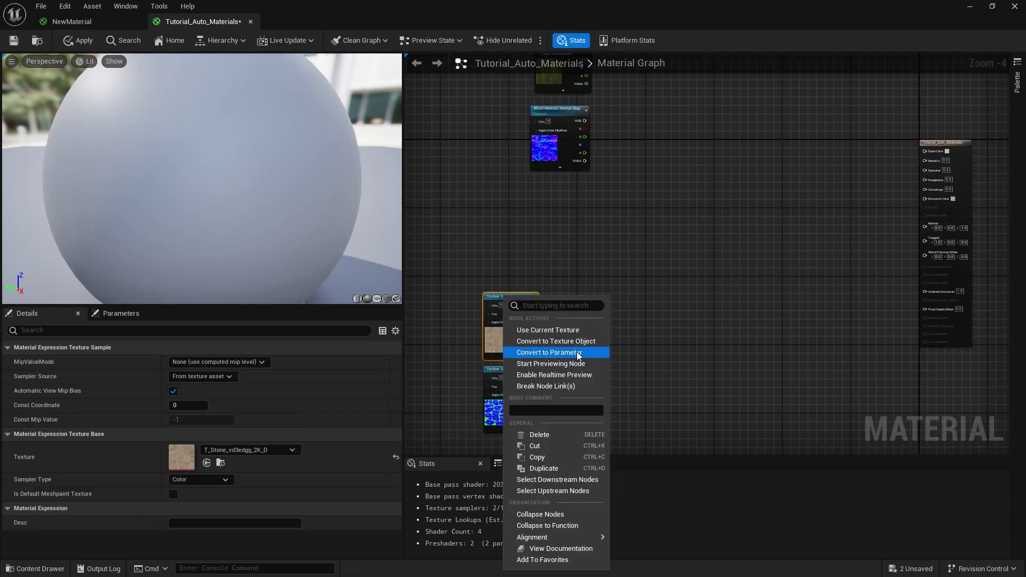
left_click(576, 354)
type("Blase Material B")
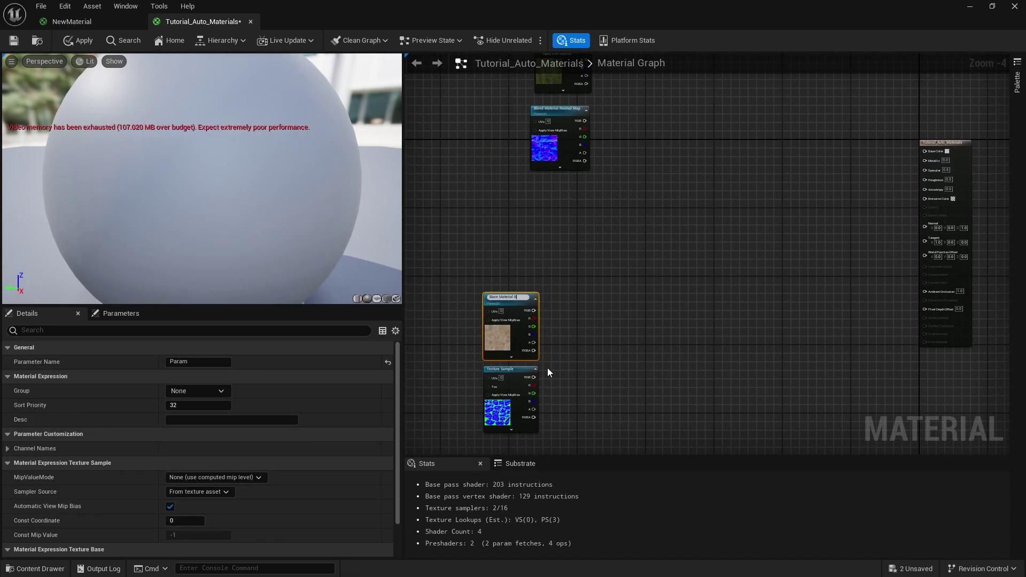
type("ase")
key("Return")
- Convert the stone's normal texture sample to a parameter named Base material Normal Map
left_click(518, 377)
right_click(518, 377)
left_click(550, 166)
type("Base")
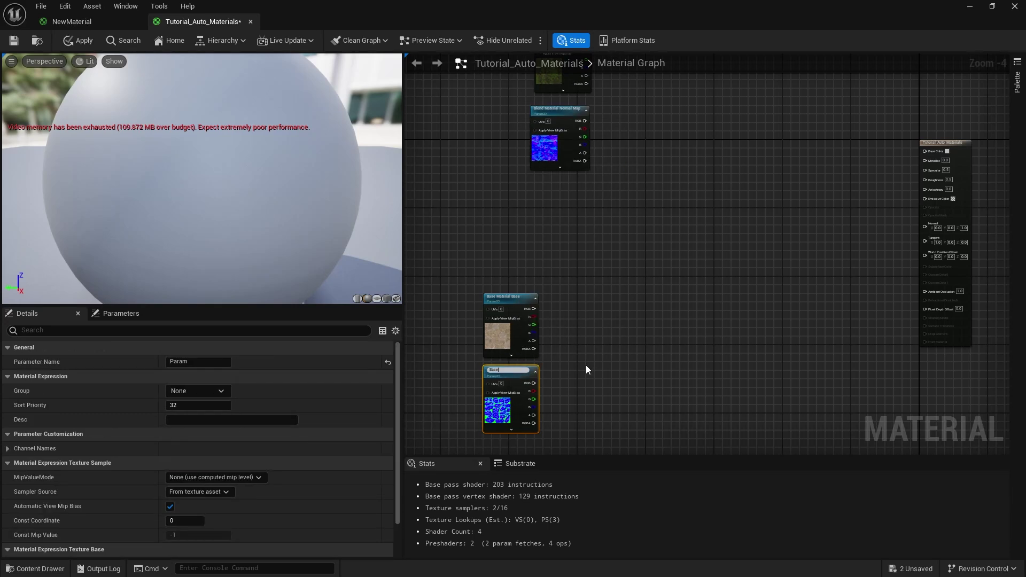
type(" material Normal Map")
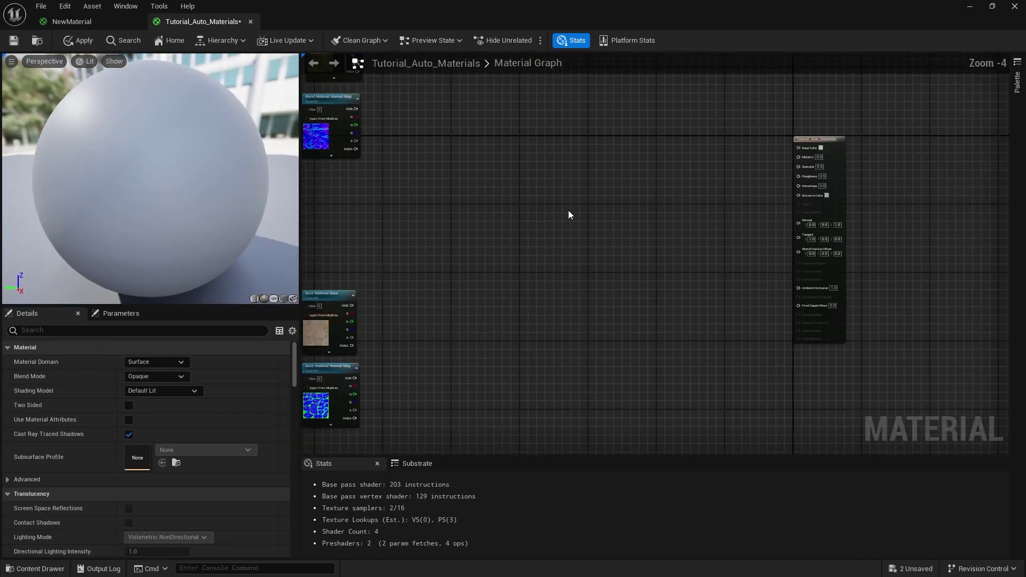
- Add a WorldAlignedBlend node to the graph and place it between the texture parameters and the material output node
right_click(568, 211)
type("wor")
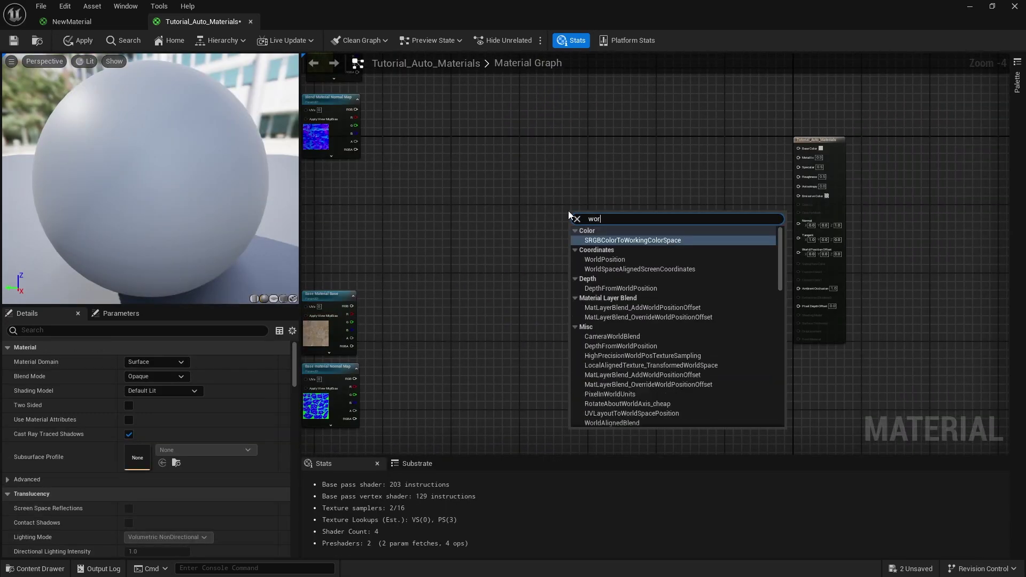
type("ld align b")
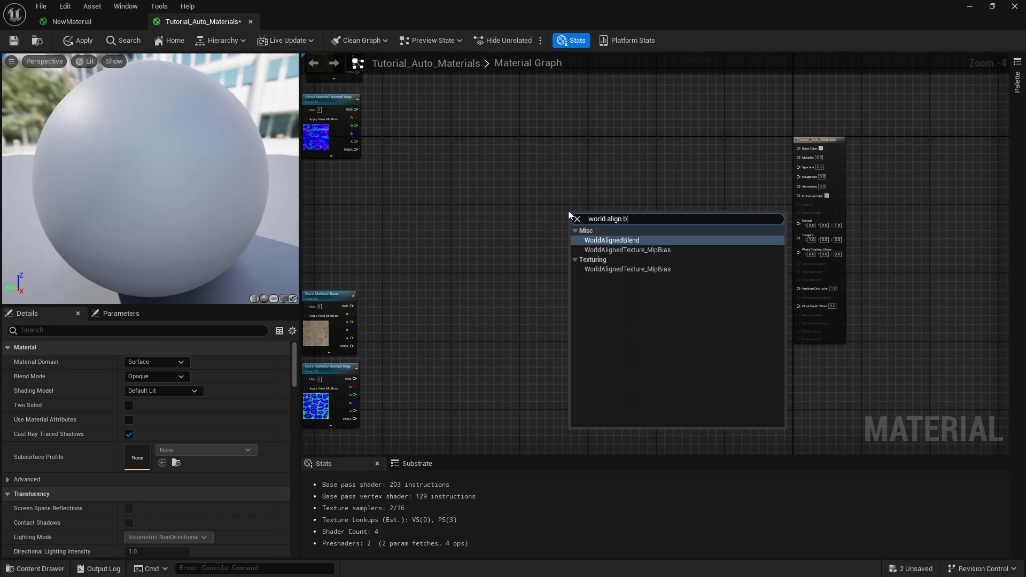
left_click(617, 240)
left_click_drag(602, 212, 516, 216)
scroll(489, 305, "up", 3)
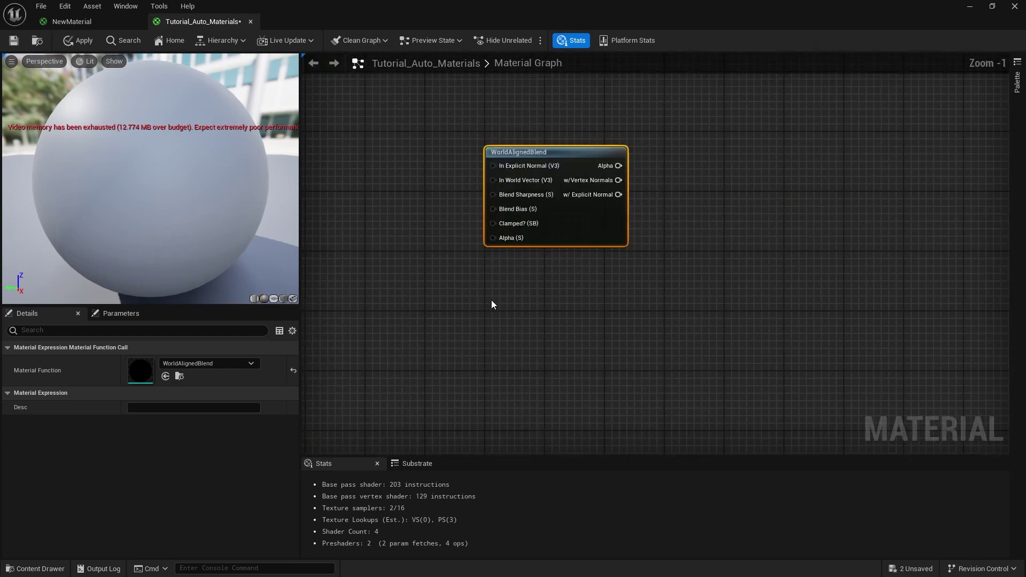
right_click_drag(550, 152, 749, 161)
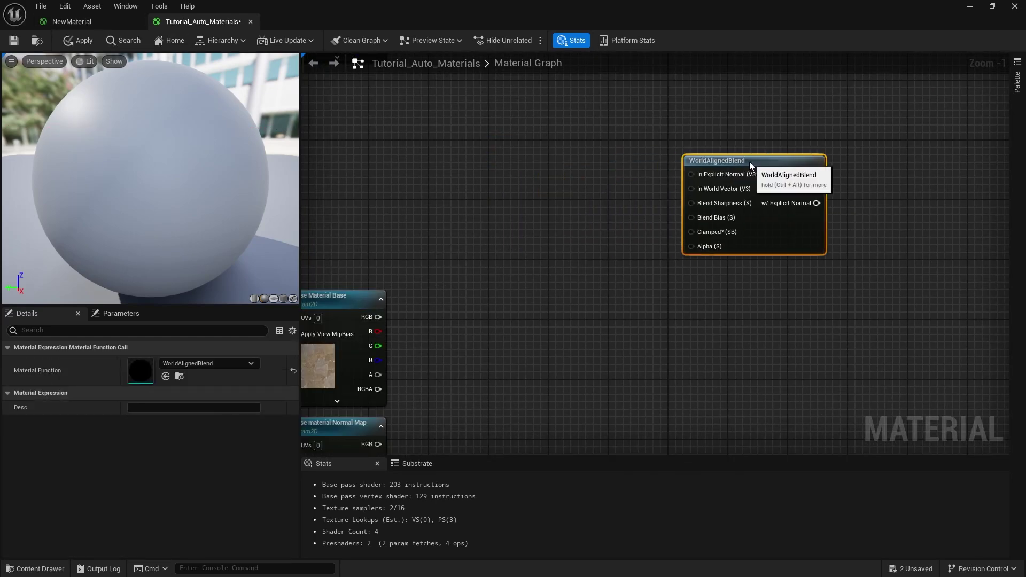
- Add a scalar parameter named Blend Sharpness and connect it to the WorldAlignedBlend node's Blend Sharpness input
right_click(556, 216)
type("scalar")
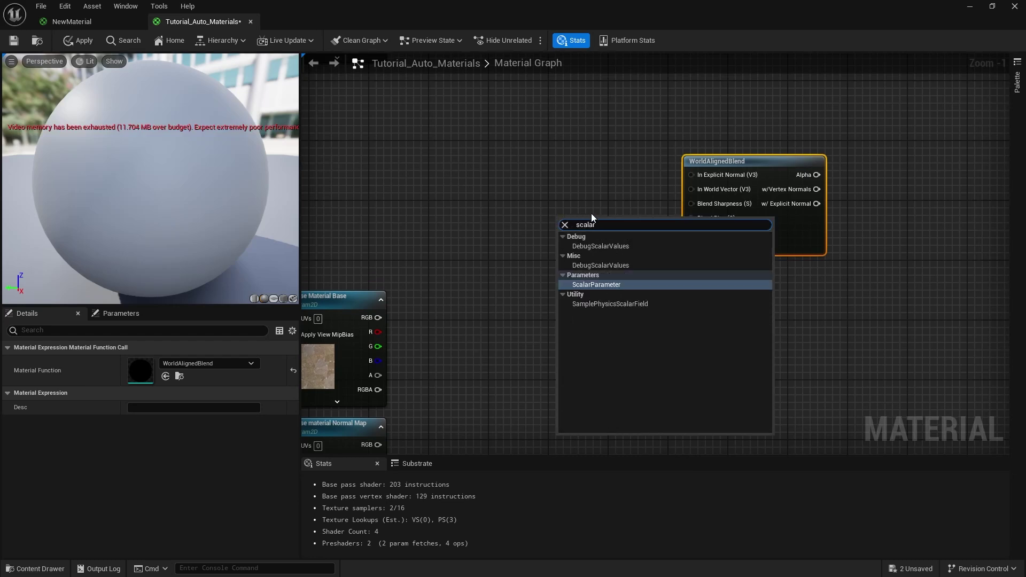
left_click(601, 280)
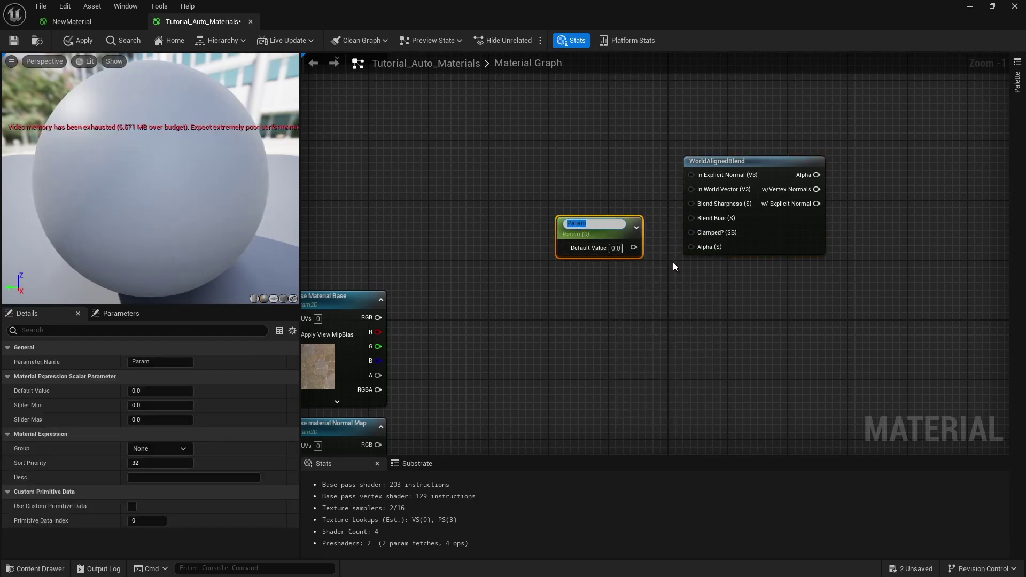
type("Be")
type("lend Sha")
type("rpness")
key("Return")
left_click_drag(596, 225, 691, 204)
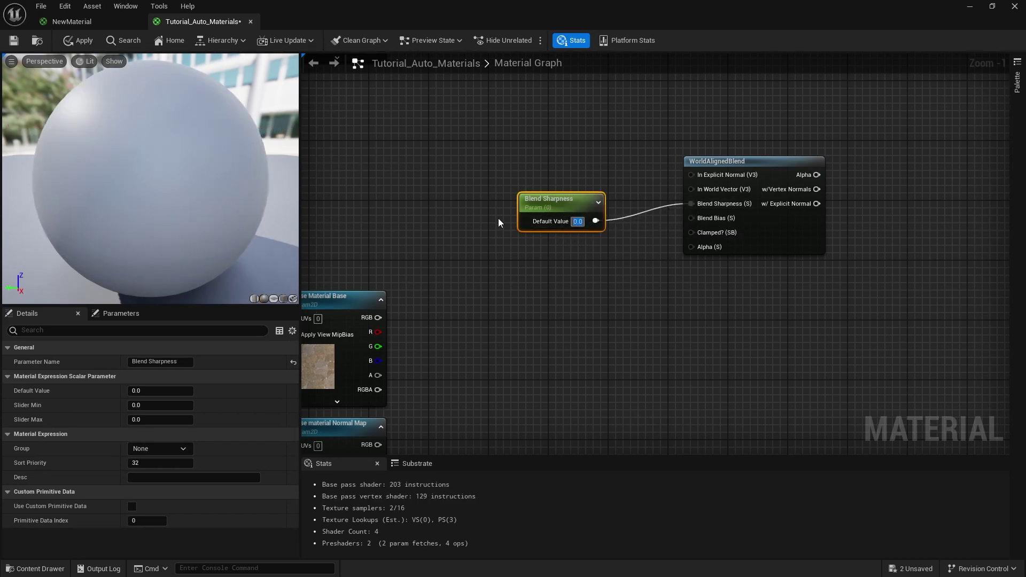
- Set the Blend Sharpness parameter's default value to 10 and move its node farther from WorldAlignedBlend
type("10")
key("Return")
left_click_drag(563, 216, 525, 201)
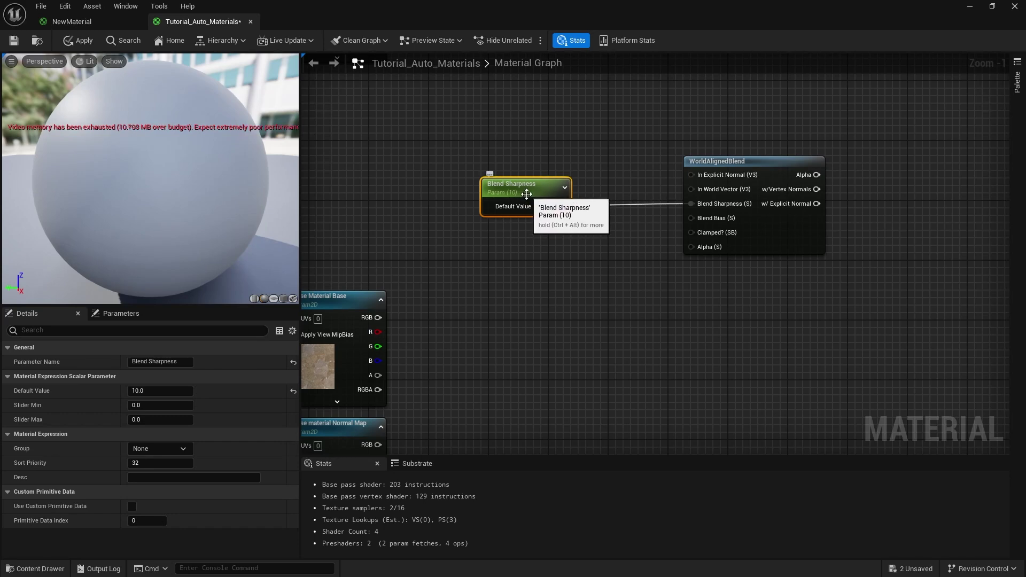
- Duplicate the Blend Sharpness parameter and rename the copy Blend Bias
key("ctrl+d")
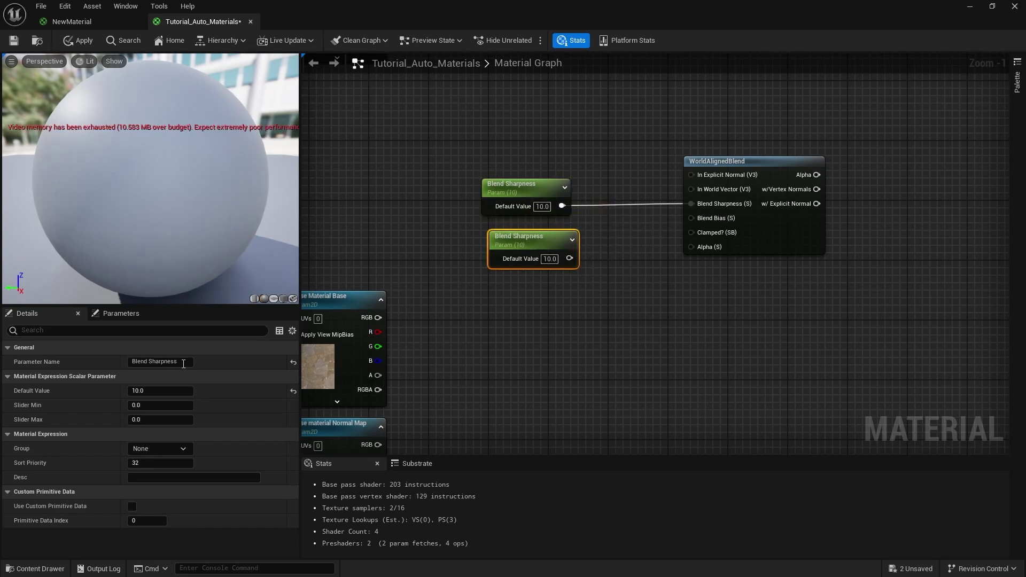
left_click_drag(188, 362, 148, 361)
type("Bias")
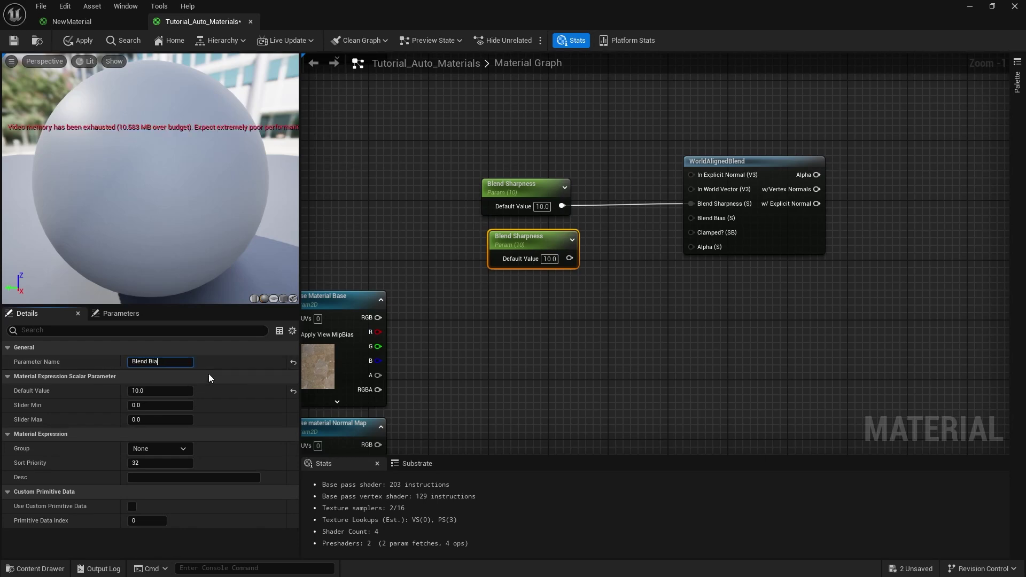
left_click(417, 303)
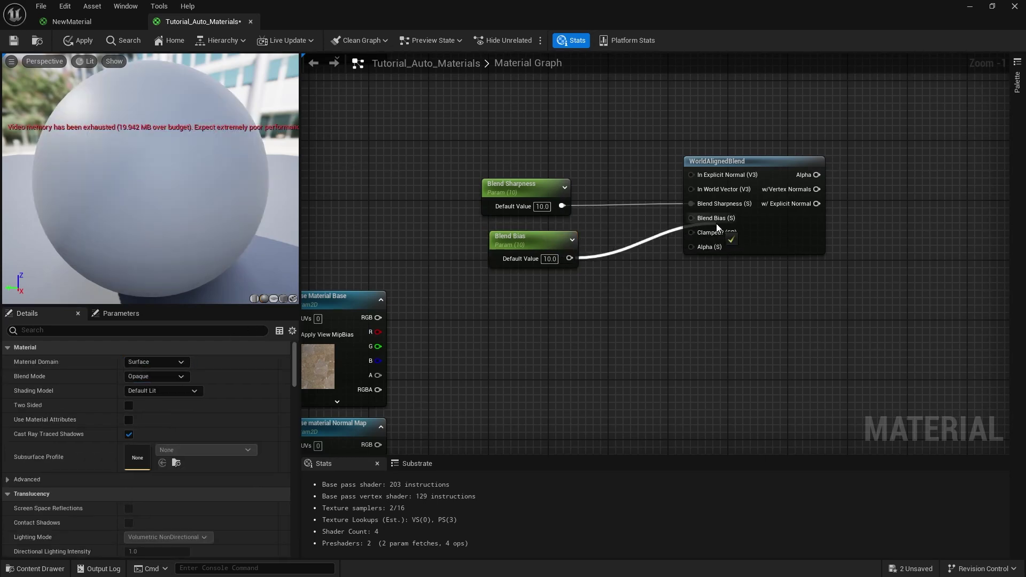
- Connect the Blend Bias parameter to WorldAlignedBlend's Blend Bias input and set its default value to 0.5
left_click_drag(716, 227, 695, 218)
left_click(550, 259)
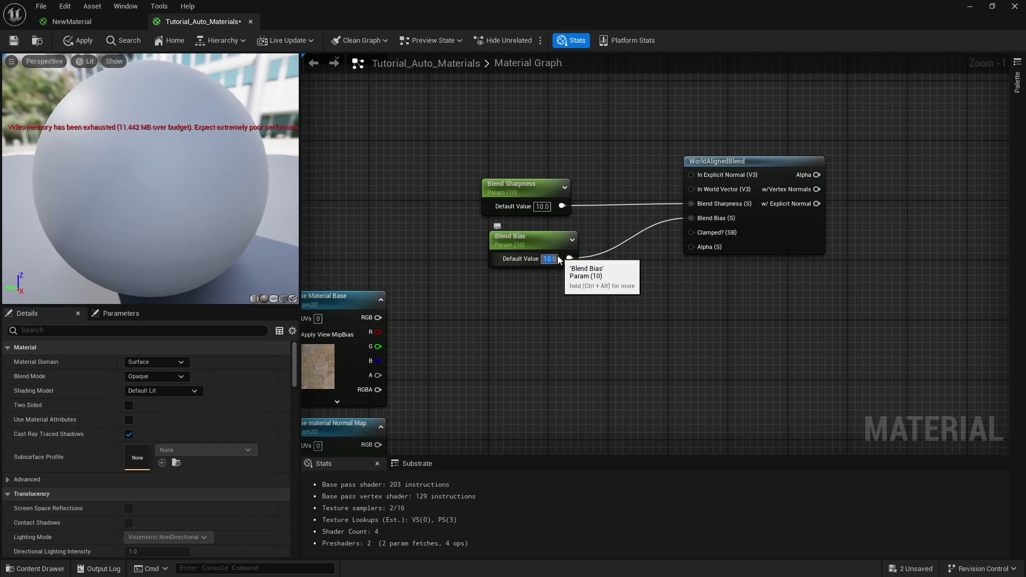
type("0.5")
key("Return")
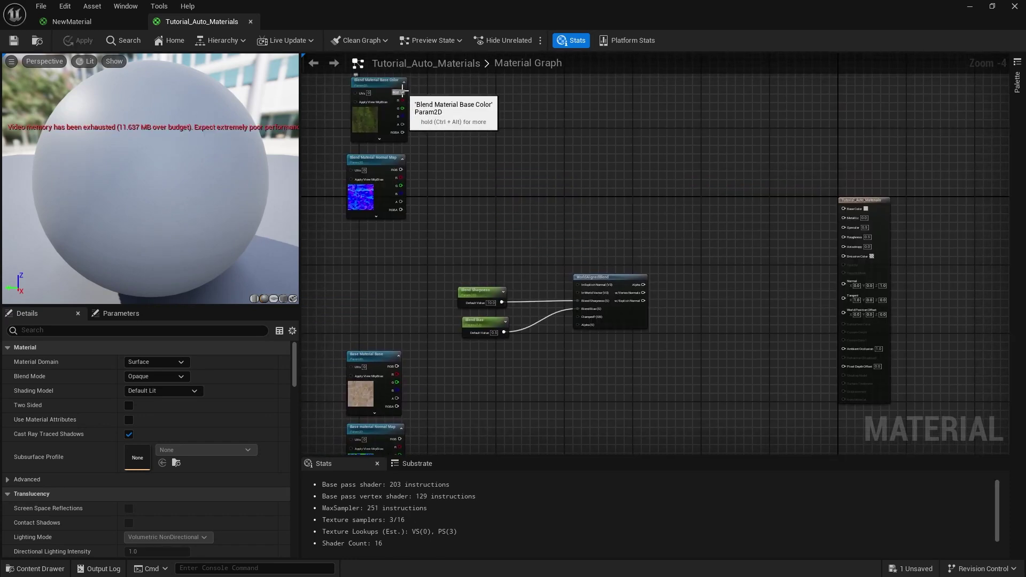
- Create a LinearInterpolate node from Blend Material Base Color's RGB output, feeding input A, and place it before the material output node
left_click_drag(402, 92, 656, 162)
type("lerp")
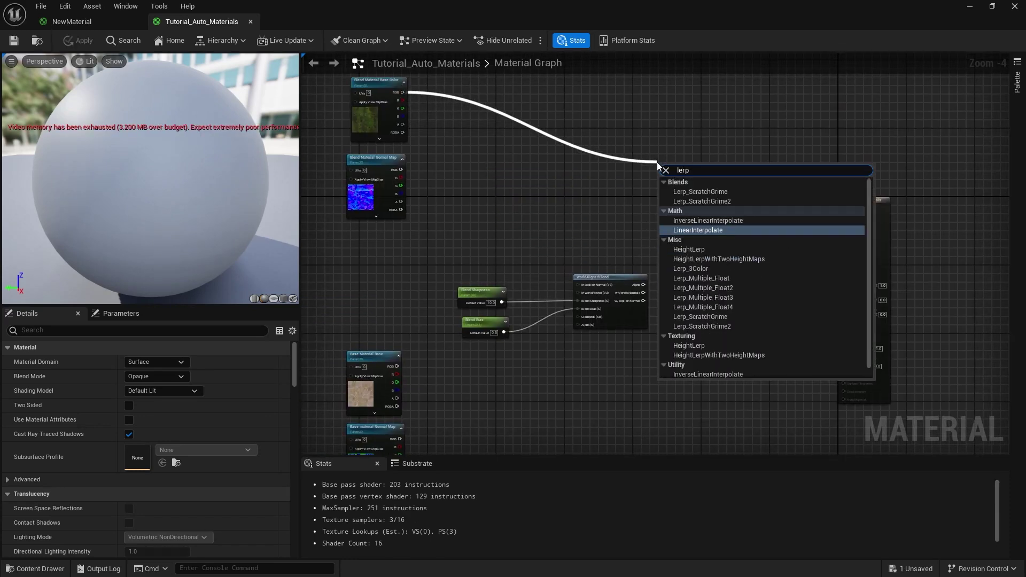
left_click(725, 231)
scroll(684, 177, "up", 2)
left_click_drag(684, 165, 744, 165)
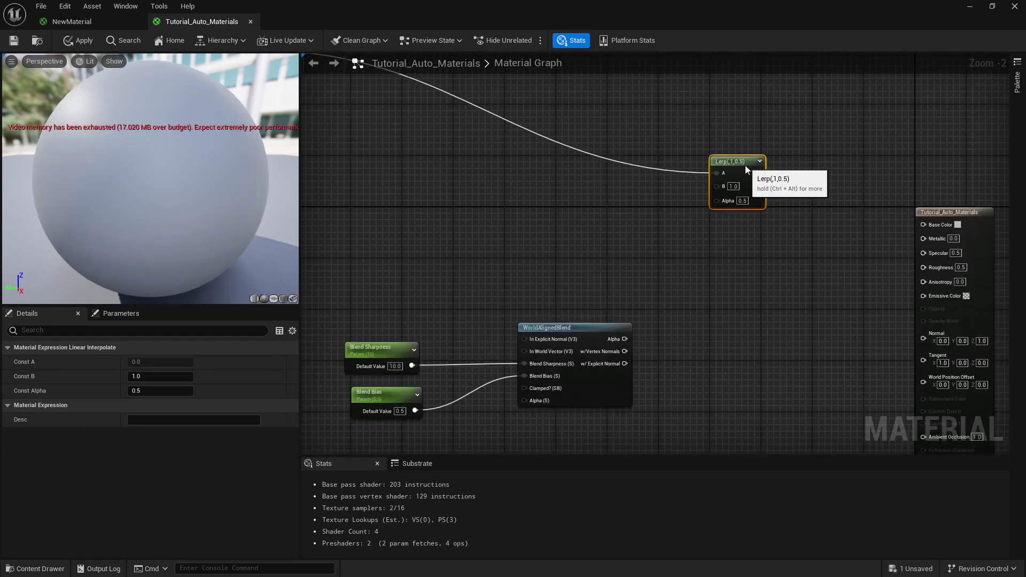
- Rearrange the texture parameters so the two color textures are stacked together and the two normal maps are grouped below them
scroll(744, 184, "down", 2)
right_click_drag(549, 186, 651, 148)
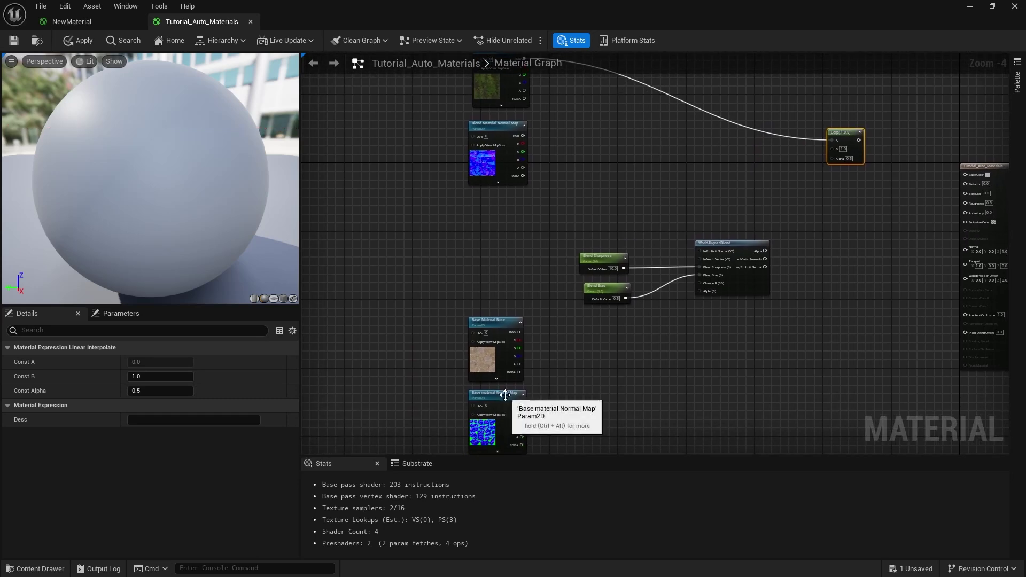
left_click_drag(505, 394, 501, 425)
left_click_drag(484, 322, 402, 172)
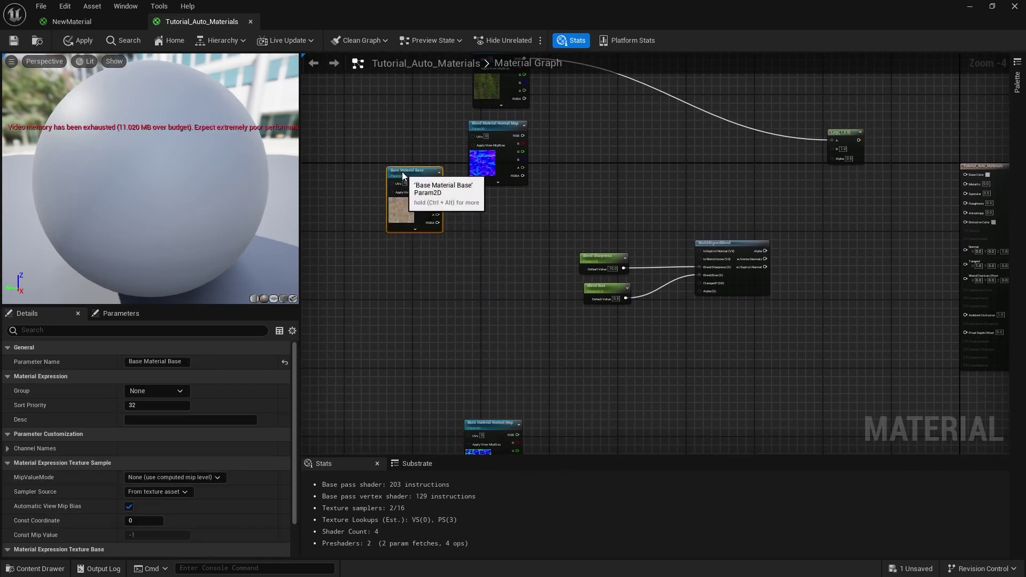
scroll(521, 153, "down", 1)
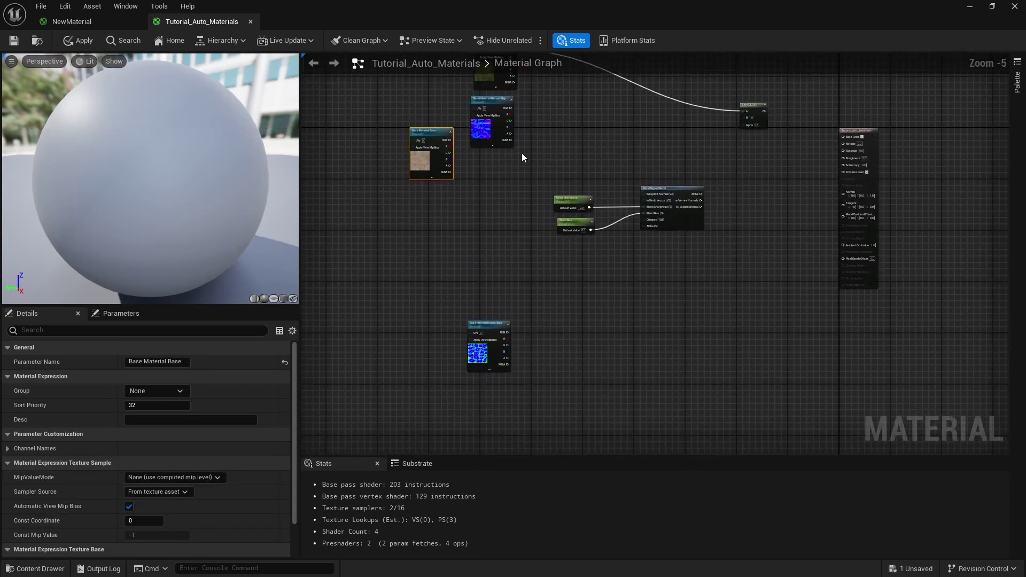
left_click_drag(495, 112, 494, 281)
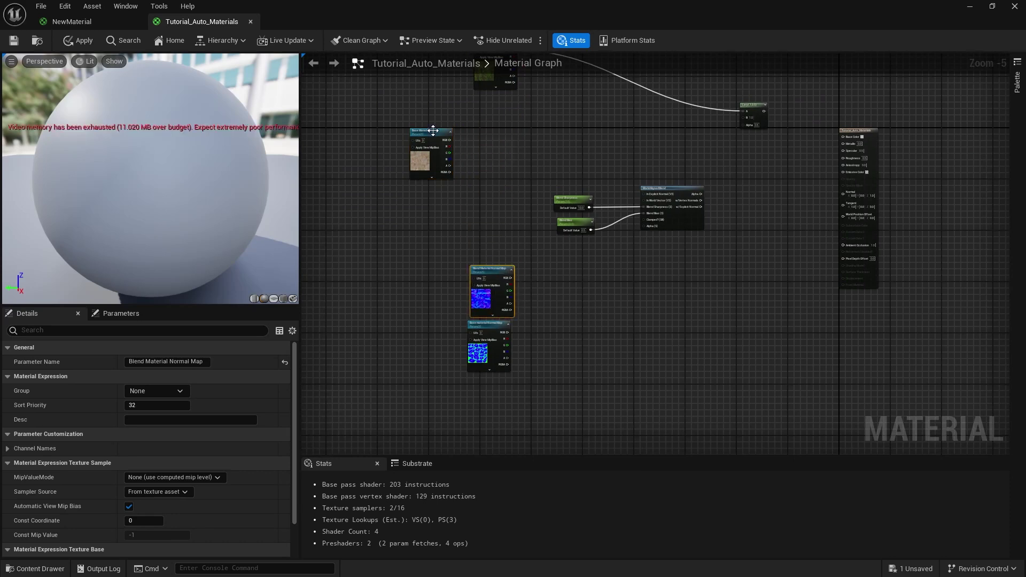
left_click_drag(433, 130, 497, 103)
right_click_drag(497, 100, 538, 184)
- Connect Base Material Base's RGB output to the Lerp's B input and WorldAlignedBlend's Alpha output to the Lerp's Alpha input
left_click_drag(457, 153, 585, 163)
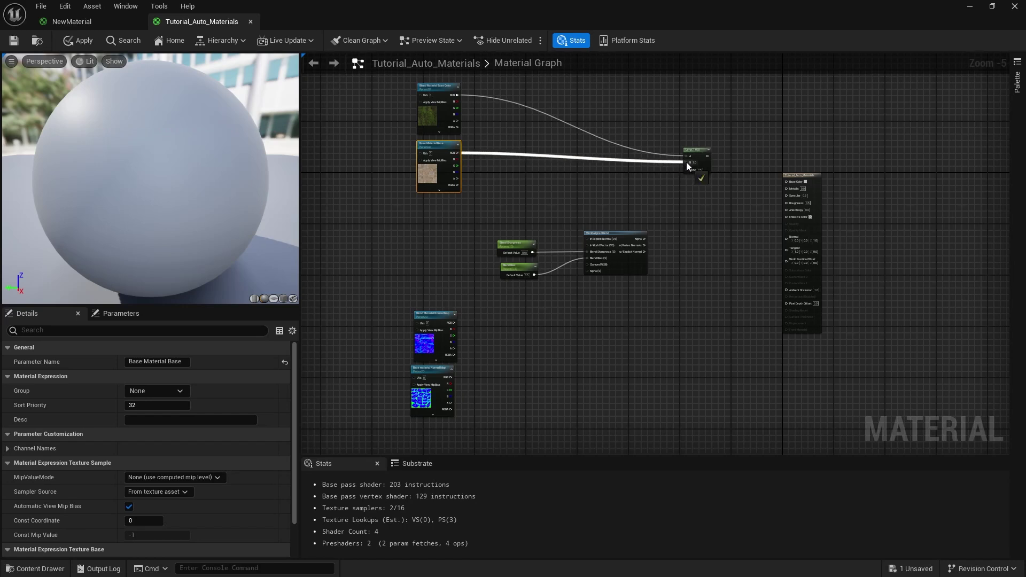
left_click_drag(686, 162, 687, 162)
scroll(657, 233, "up", 1)
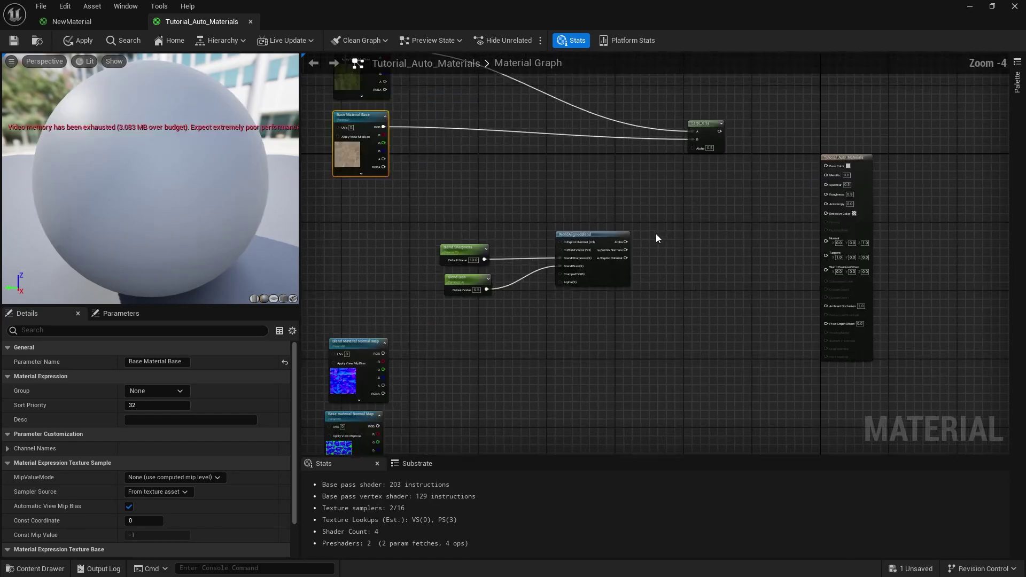
left_click_drag(625, 242, 688, 152)
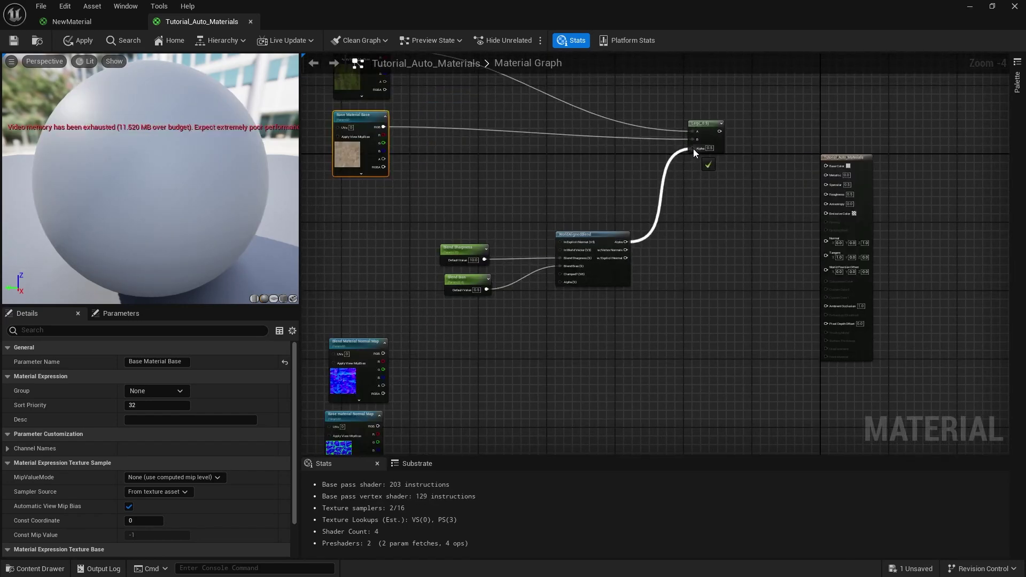
left_click_drag(693, 148, 694, 148)
- Connect the Lerp output to the material's Base Color and apply the material changes
left_click_drag(719, 131, 829, 167)
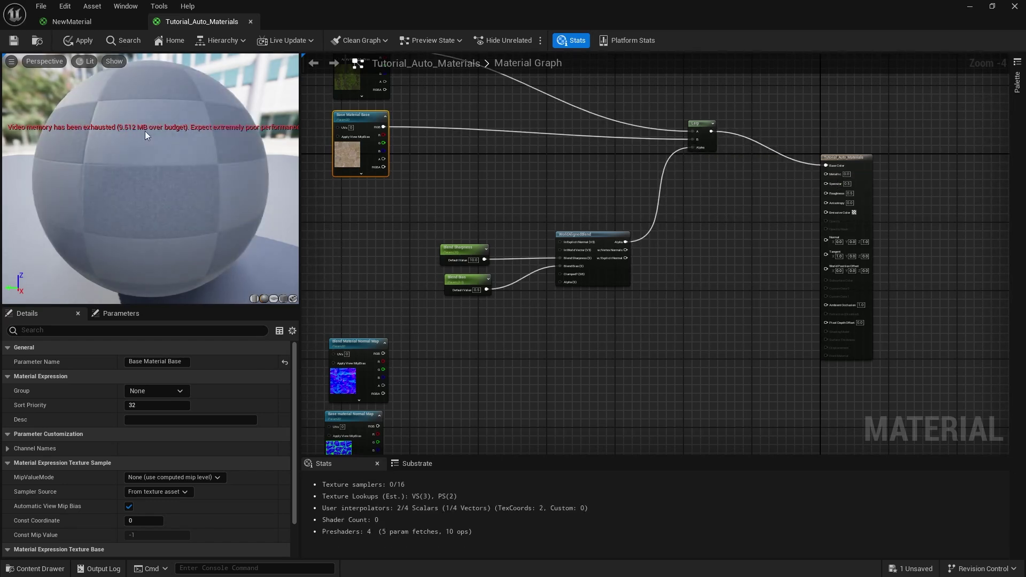
left_click(81, 43)
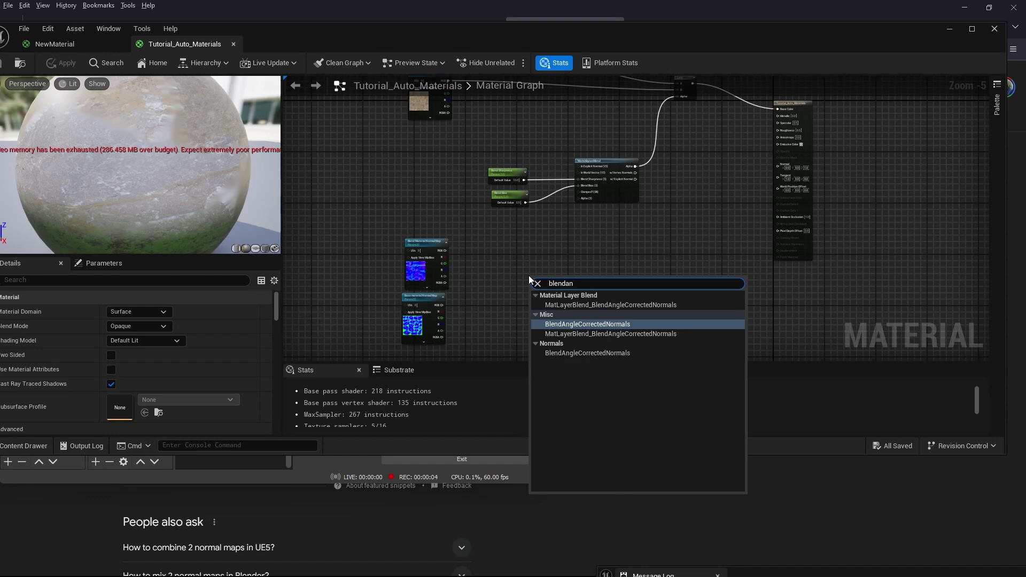
- Add a BlendAngleCorrectedNormals node, connecting Blend Material Normal Map to BaseNormal and Base material Normal Map to AdditionalNormal
left_click(592, 354)
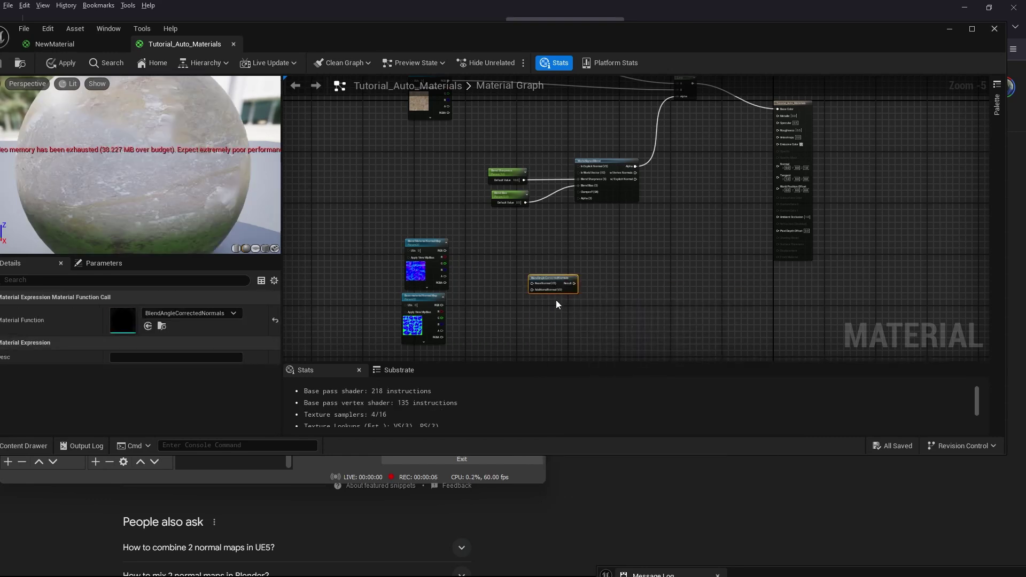
scroll(559, 300, "up", 4)
right_click_drag(548, 226, 608, 206)
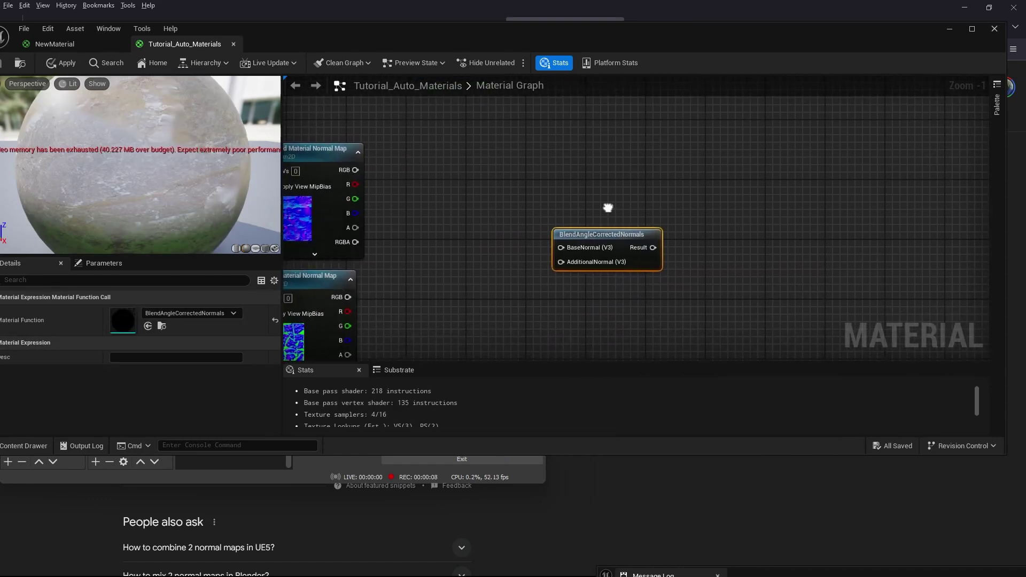
scroll(534, 193, "down", 1)
left_click_drag(420, 169, 594, 249)
scroll(604, 243, "down", 2)
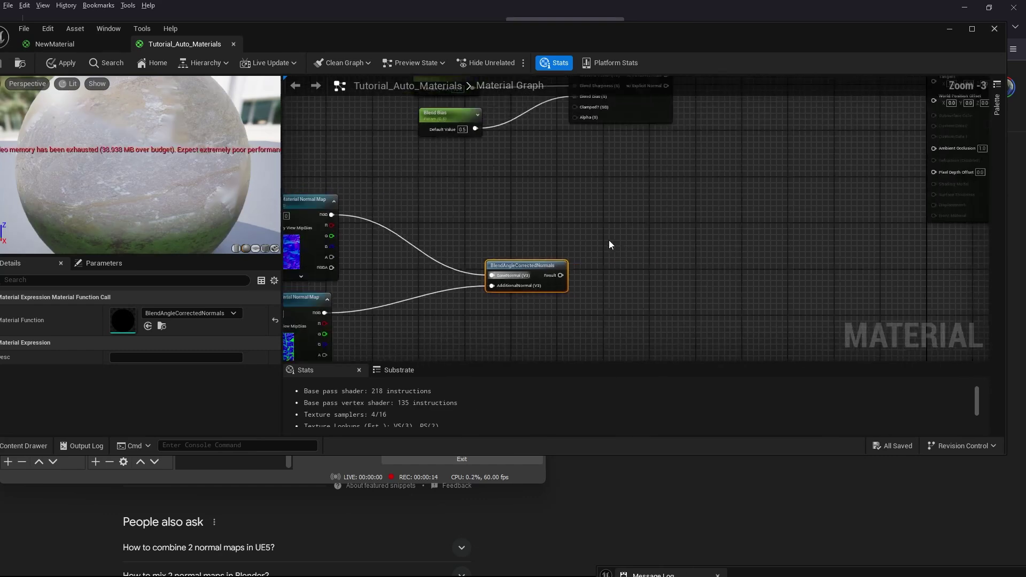
- Add a LinearInterpolate node in the empty area between WorldAlignedBlend and the material output for the normal maps
right_click_drag(629, 232, 550, 230)
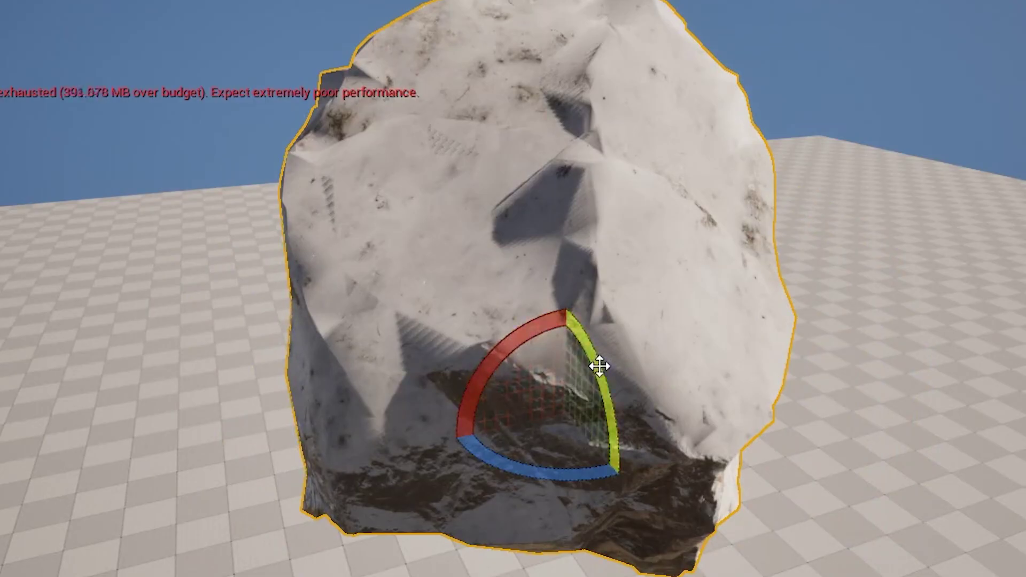
left_click_drag(598, 362, 503, 388)
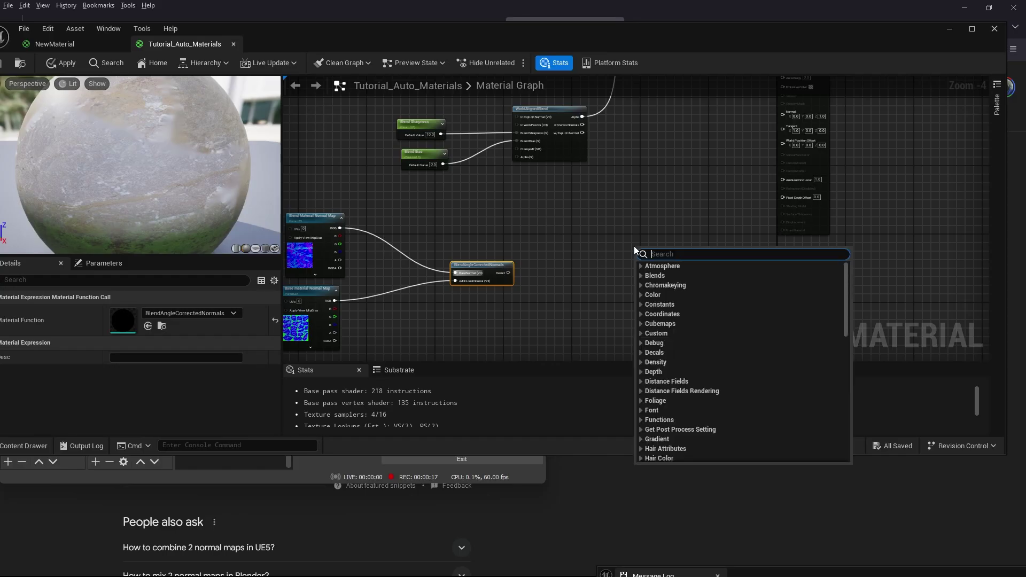
type("lerp")
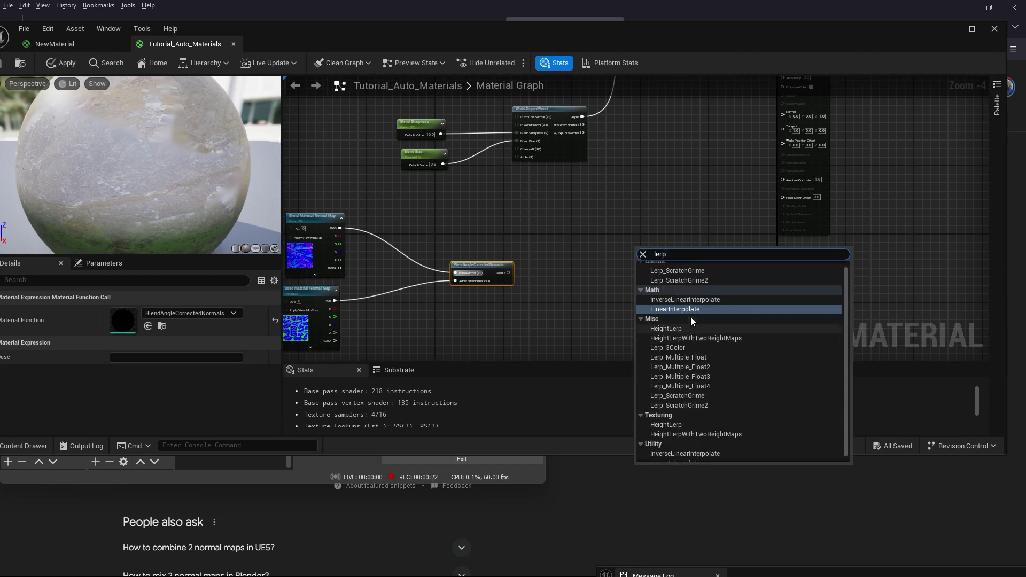
left_click(691, 309)
scroll(652, 251, "up", 1)
left_click_drag(652, 251, 650, 156)
right_click_drag(578, 175, 586, 237)
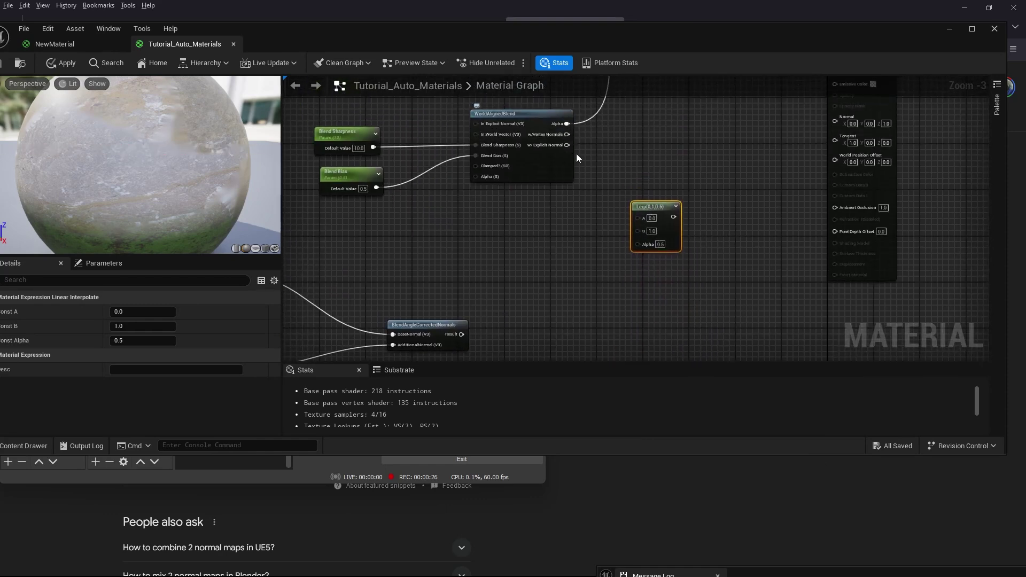
- Connect WorldAlignedBlend's w/ Explicit Normal output to the new Lerp's Alpha input
left_click_drag(567, 145, 605, 231)
left_click(550, 301)
left_click_drag(567, 146, 585, 184)
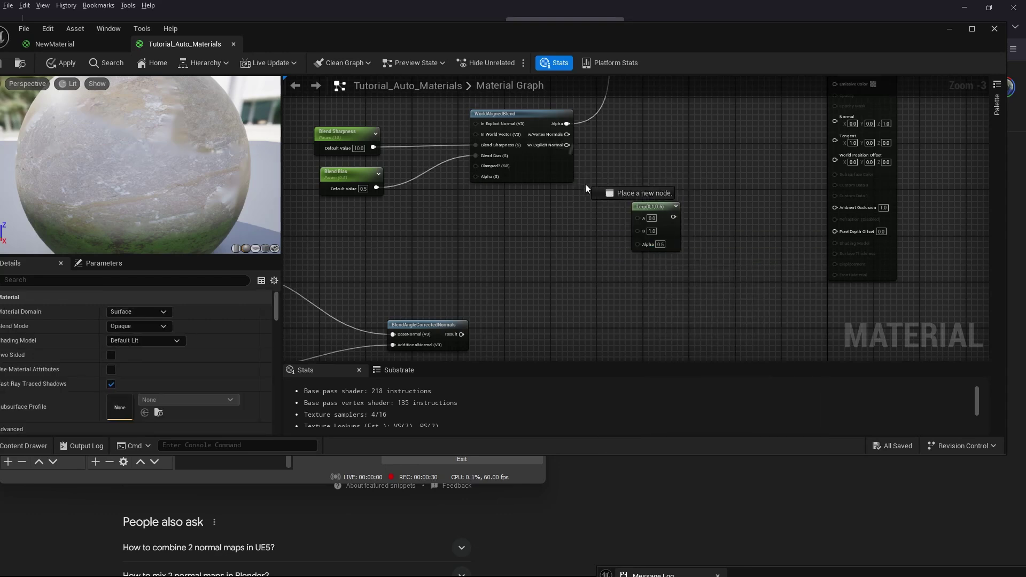
left_click_drag(641, 247, 641, 247)
scroll(570, 246, "down", 1)
right_click_drag(571, 246, 574, 269)
scroll(596, 226, "down", 1)
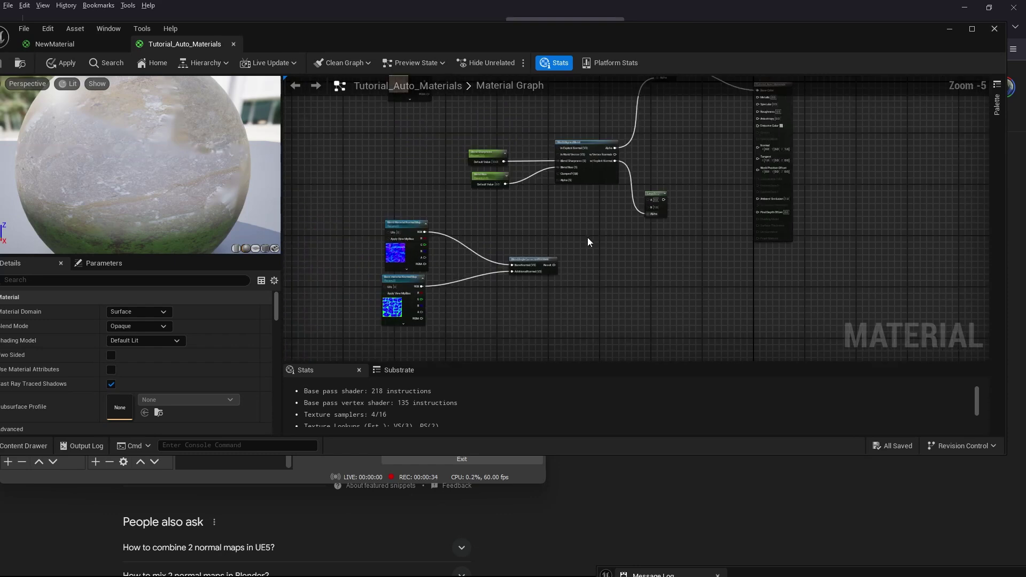
- Connect BlendAngleCorrectedNormals' Result to the Lerp's A and Base Material Normal Map's RGB to B, bending the B wire below through a reroute node
scroll(587, 238, "up", 1)
left_click_drag(540, 273, 582, 246)
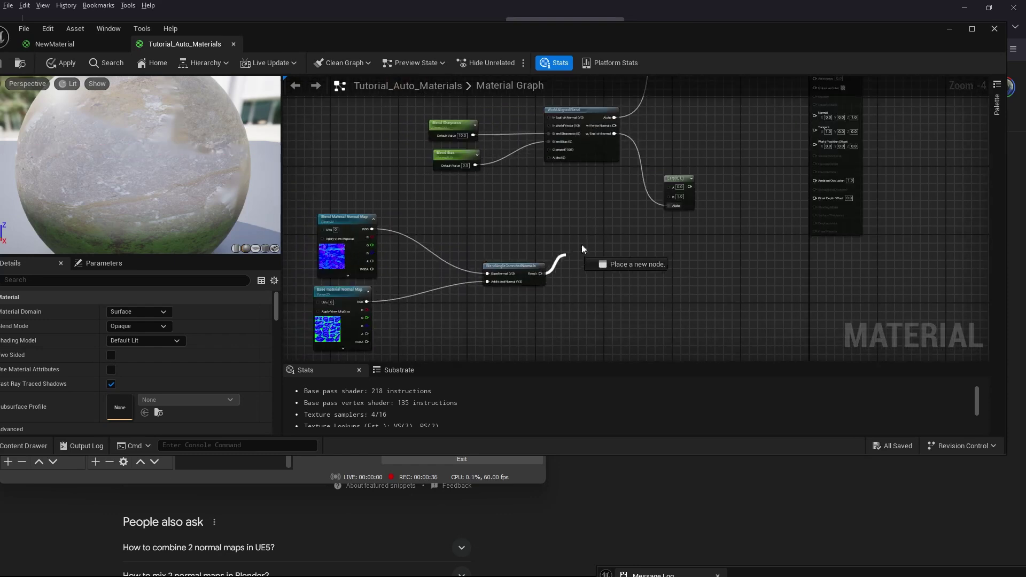
left_click_drag(668, 190, 668, 190)
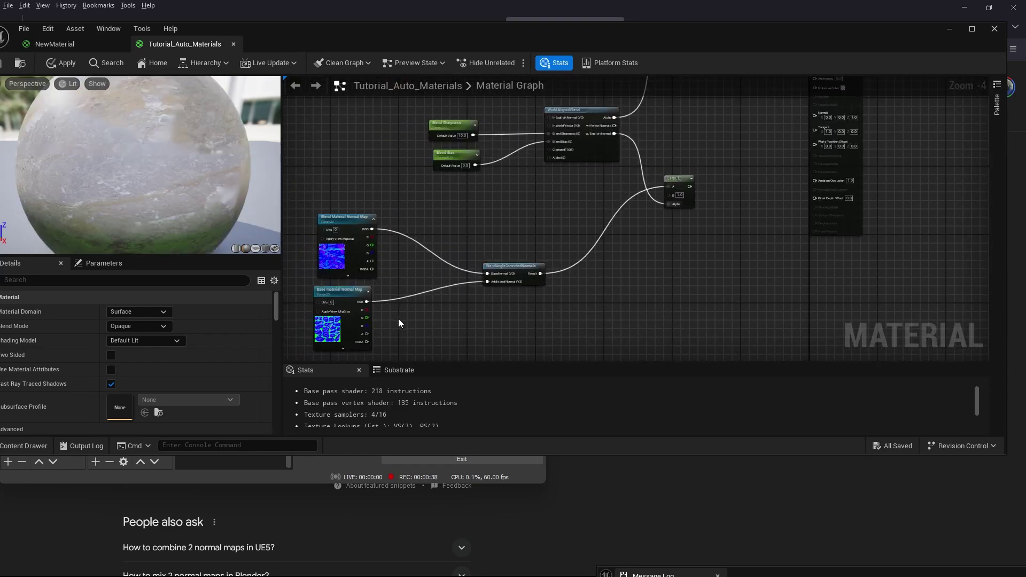
left_click_drag(366, 302, 668, 195)
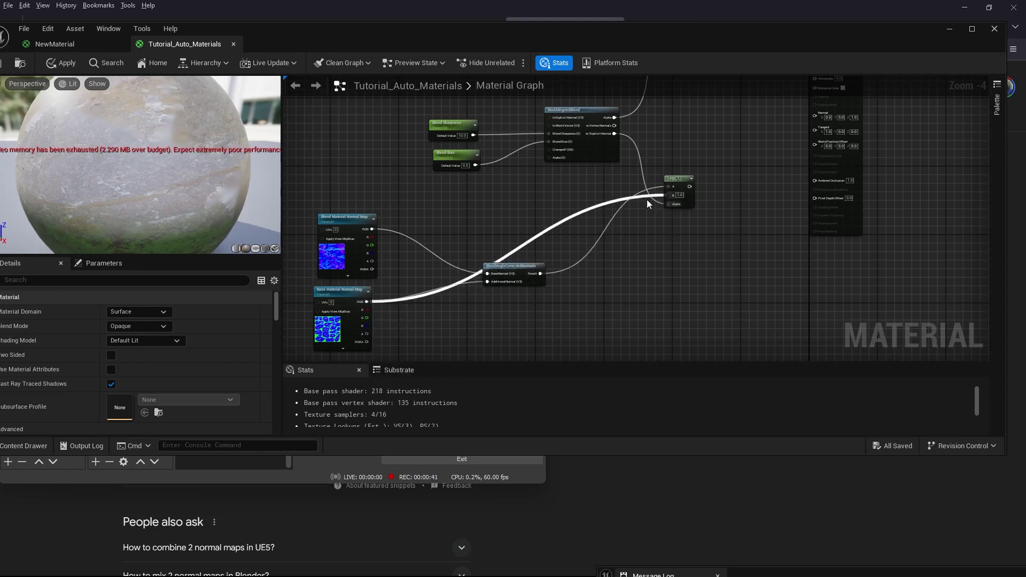
double_click(609, 201)
left_click_drag(609, 201, 626, 310)
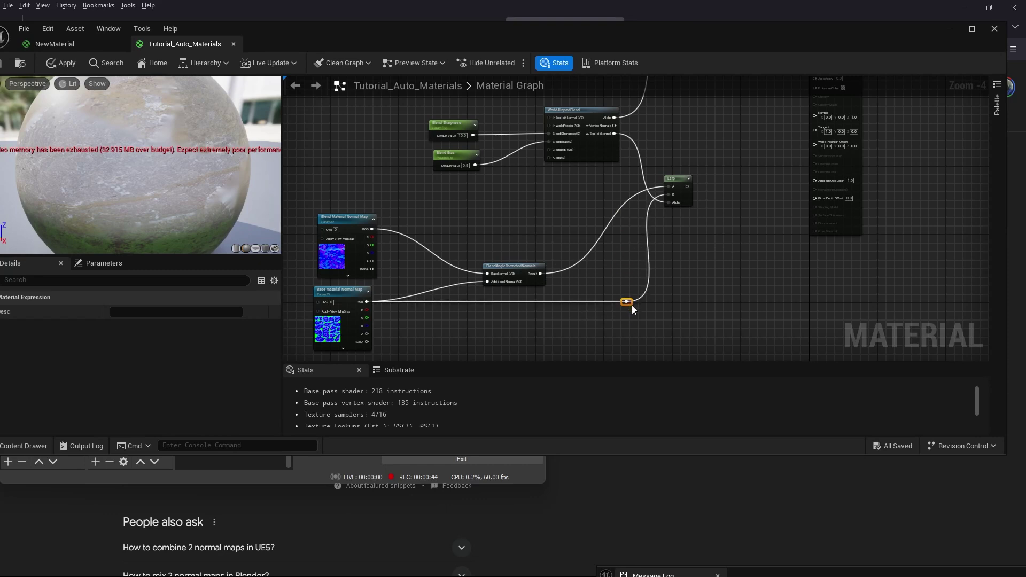
- Connect the normal Lerp's output to the material's Normal input
scroll(713, 203, "down", 2)
right_click_drag(716, 203, 511, 304)
scroll(621, 233, "up", 3)
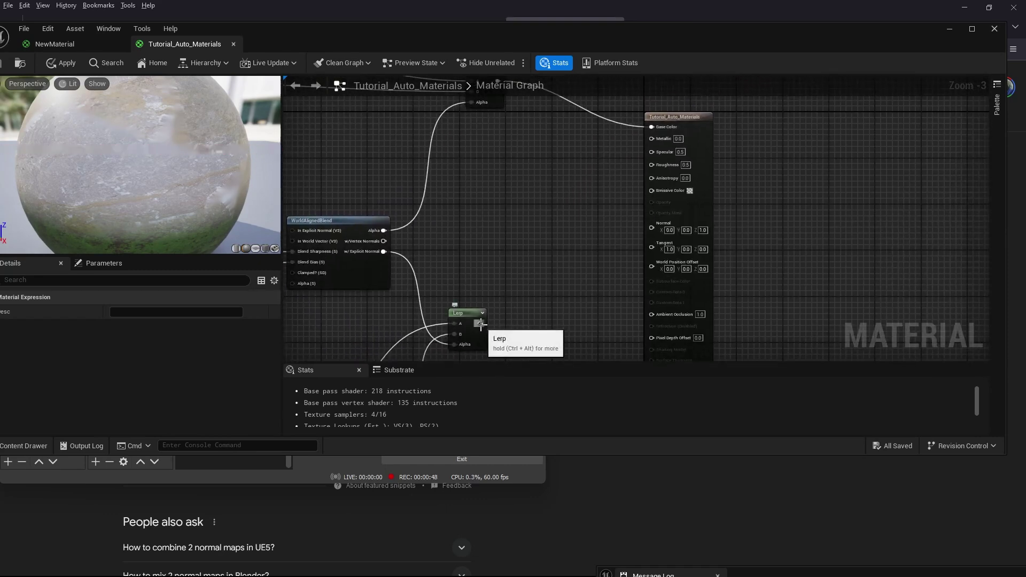
left_click_drag(481, 324, 483, 328)
left_click_drag(650, 226, 651, 229)
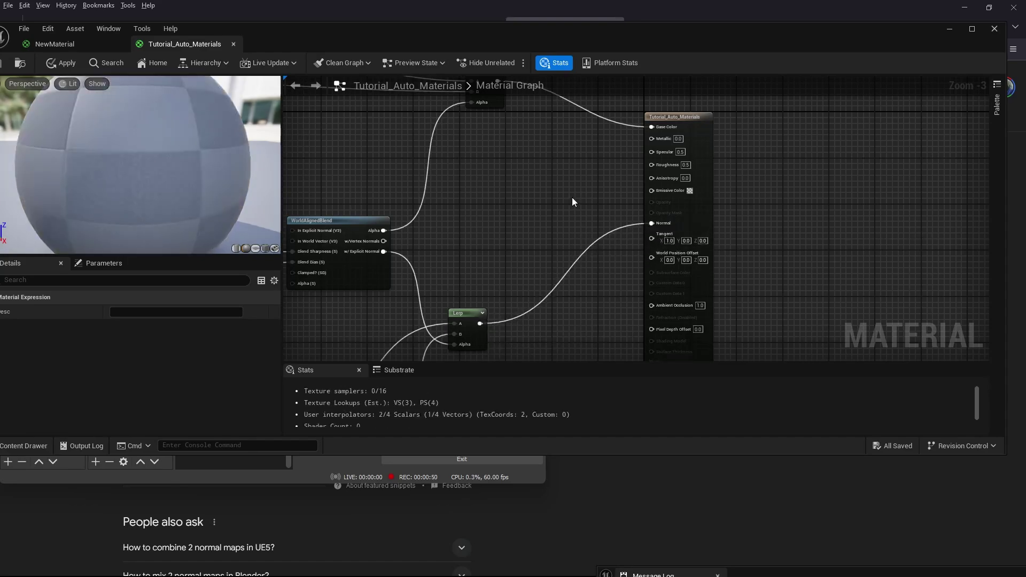
- Compare with the NewMaterial graph, set Blend Bias to 0.05 in Tutorial_Auto_Materials and apply the material changes
scroll(573, 201, "down", 2)
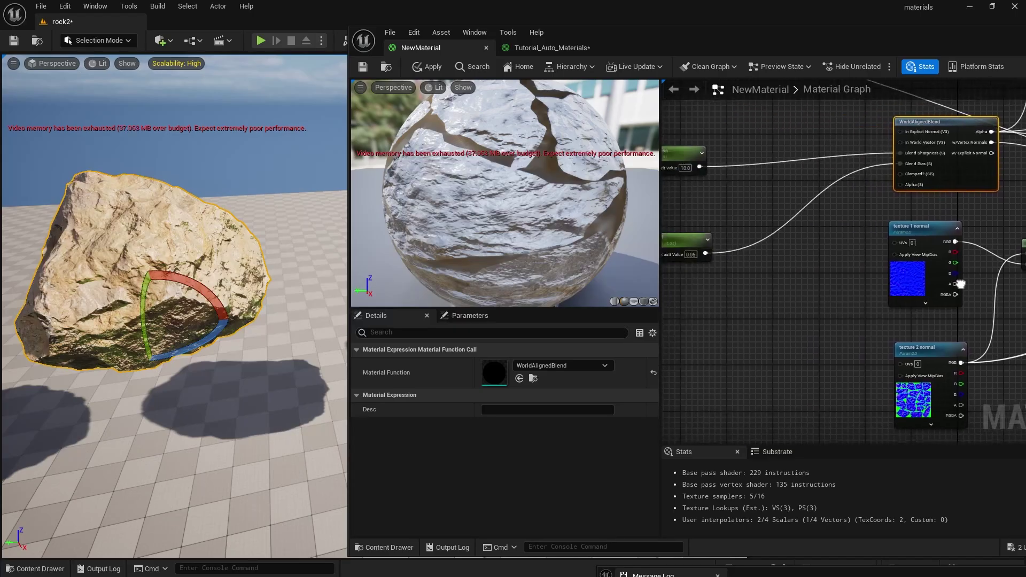
right_click_drag(960, 284, 942, 329)
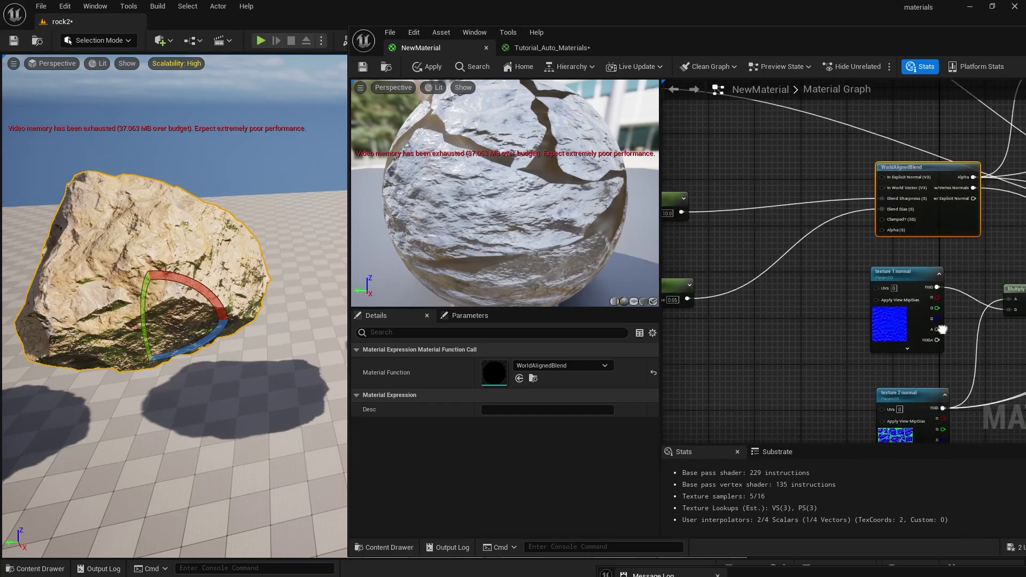
left_click(552, 47)
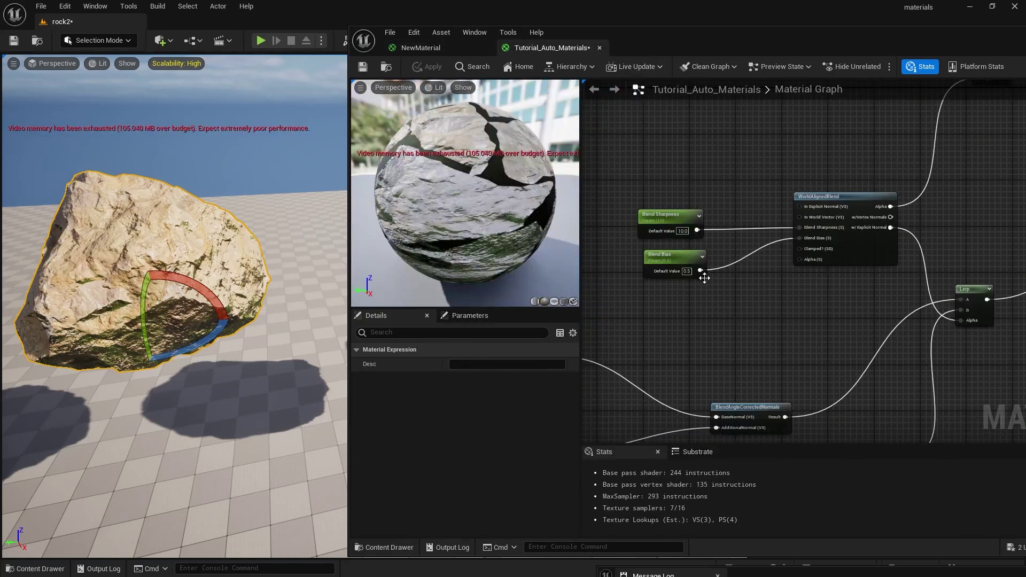
scroll(704, 278, "up", 2)
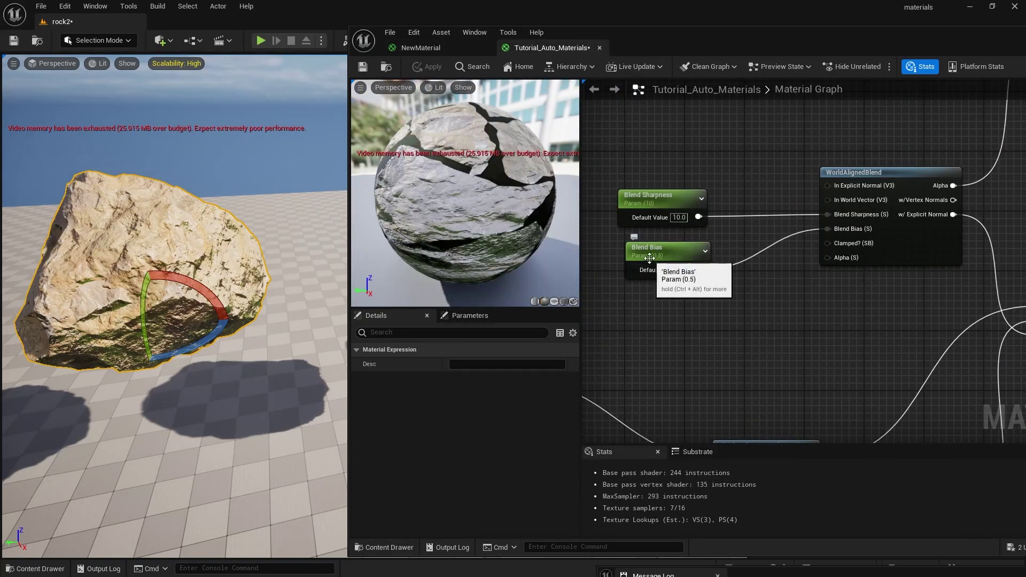
key("ctrl+z")
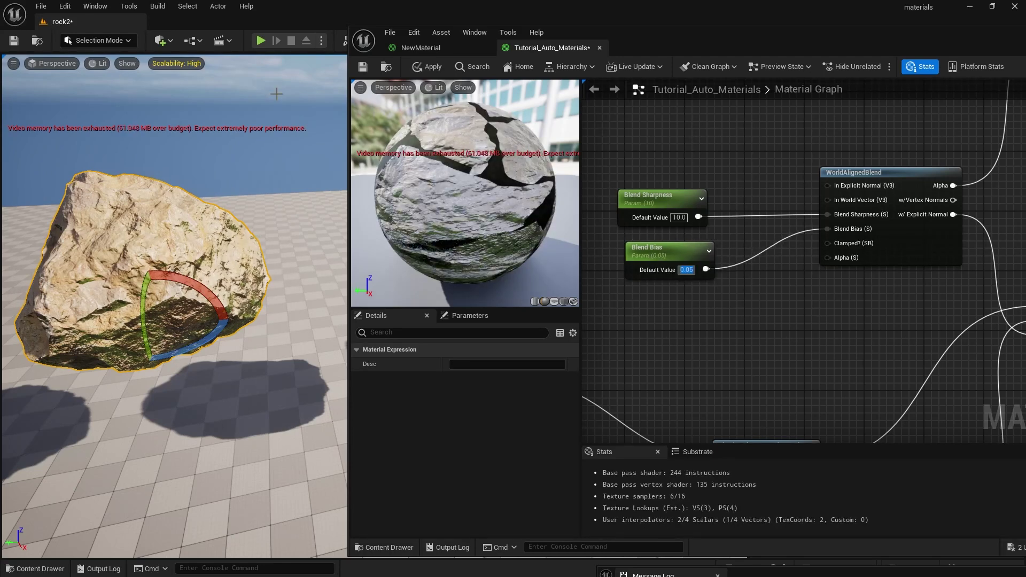
left_click(429, 66)
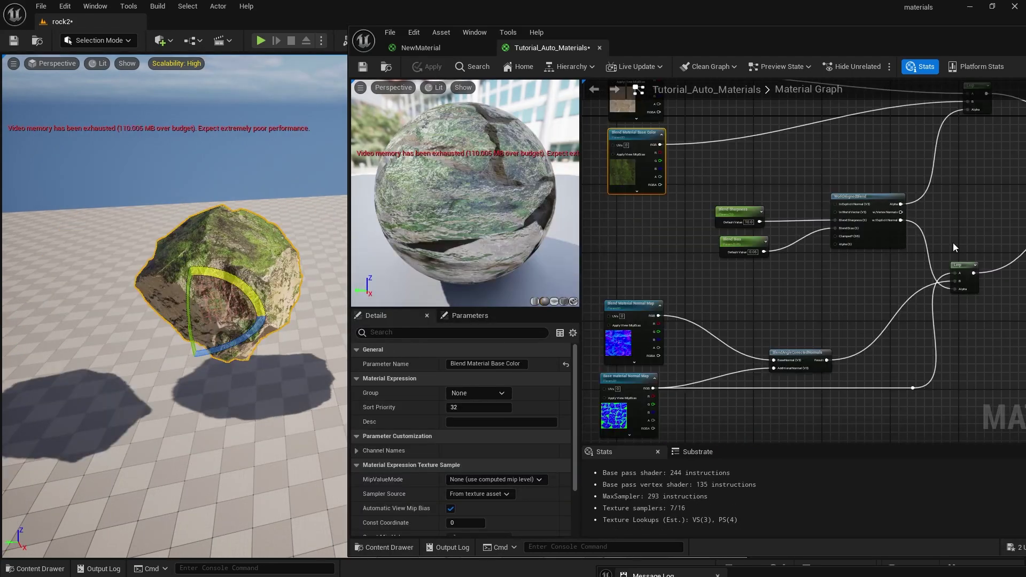
- Set the material output's Specular value to 0.2
right_click_drag(698, 302, 590, 309)
scroll(706, 231, "up", 2)
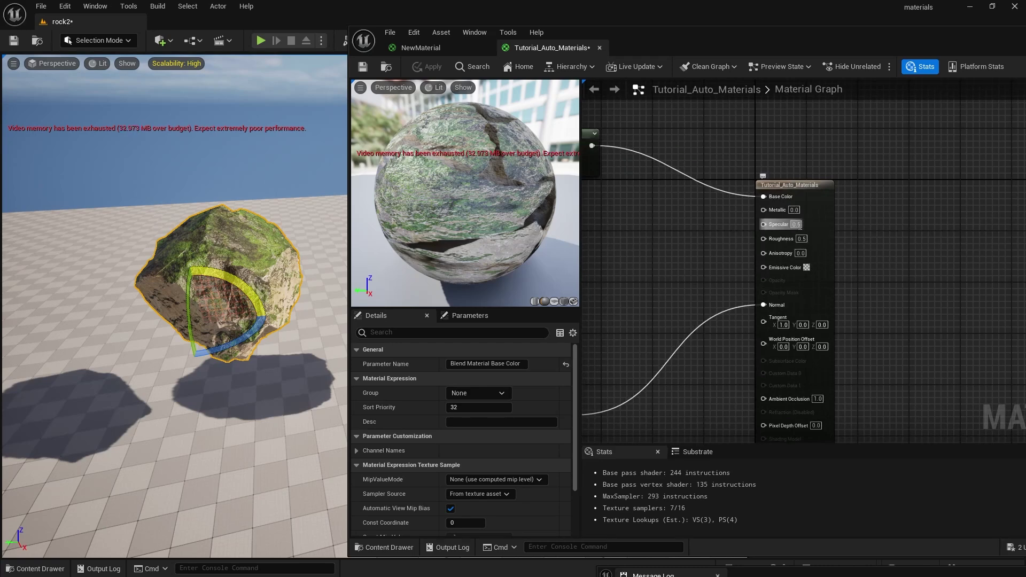
type("0.2")
key("Return")
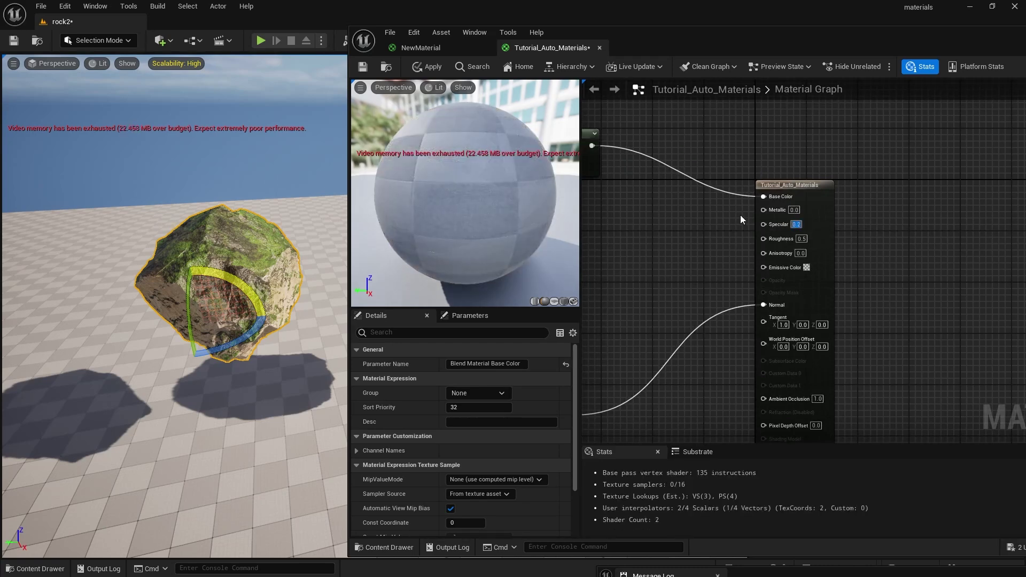
- Add a third LinearInterpolate node between the existing Lerps and the material output
right_click_drag(660, 239, 880, 234)
scroll(861, 239, "down", 2)
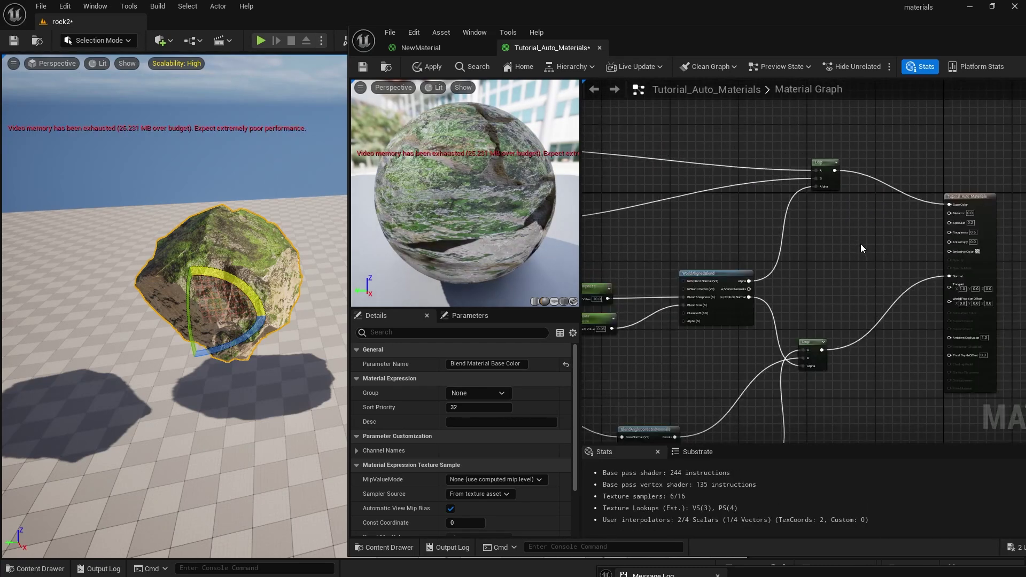
right_click(845, 251)
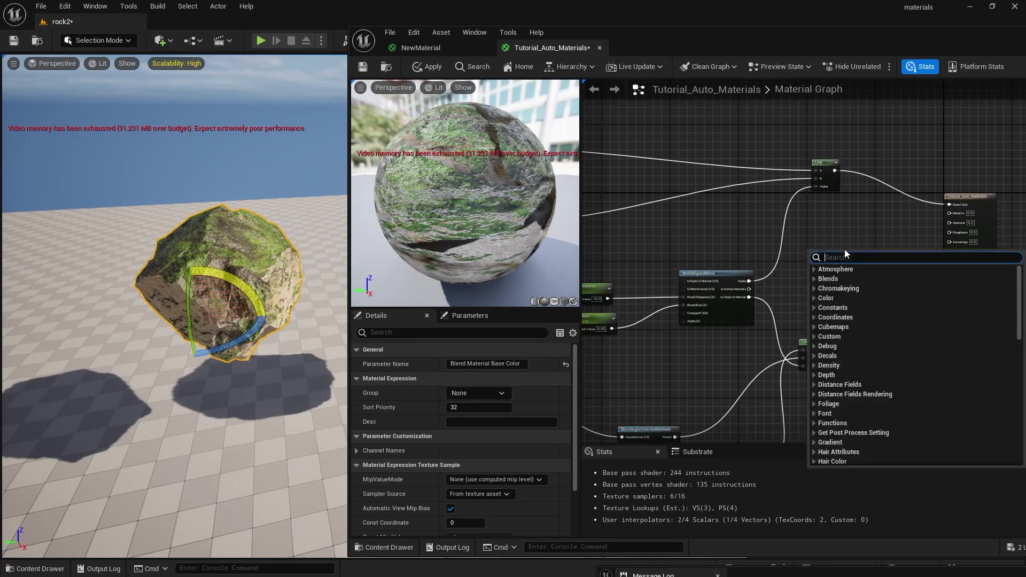
type("lerp")
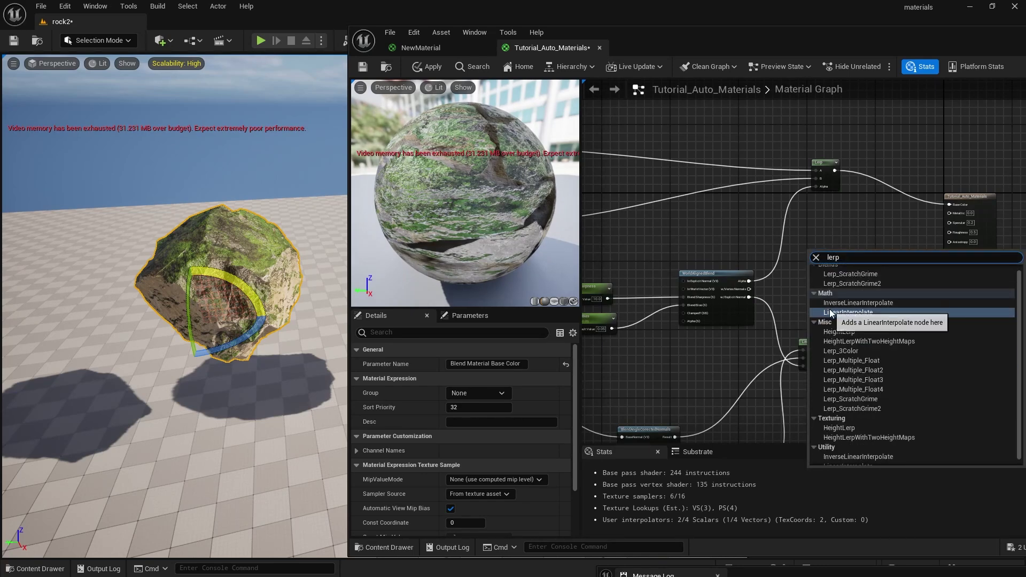
key("Return")
scroll(886, 251, "down", 4)
scroll(890, 262, "up", 1)
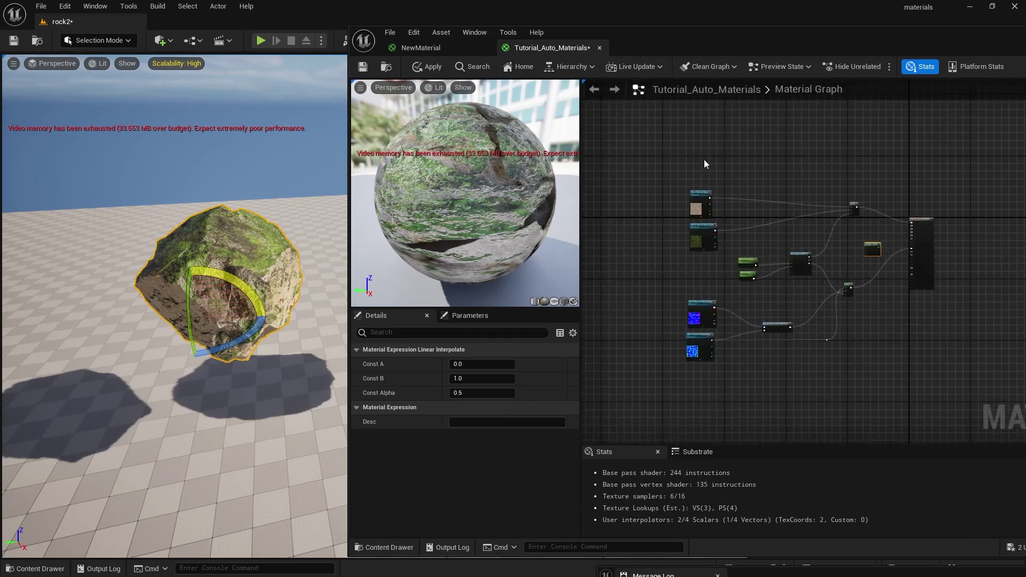
- Shift the existing node network and its reroute point away from the material output, and place the unconnected Lerp in the gap
left_click_drag(870, 248, 994, 216)
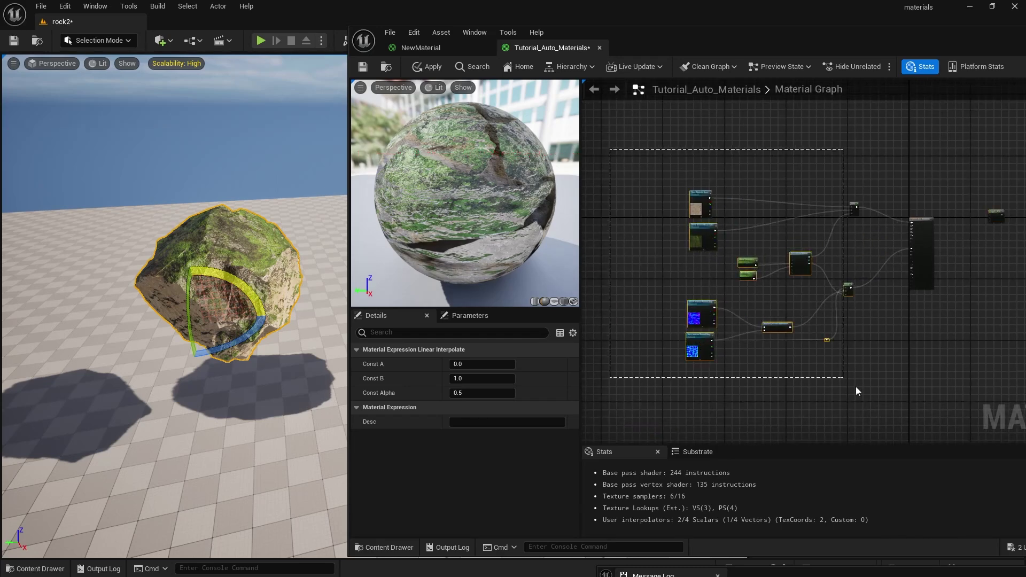
left_click_drag(858, 340, 857, 335)
left_click_drag(848, 286, 760, 282)
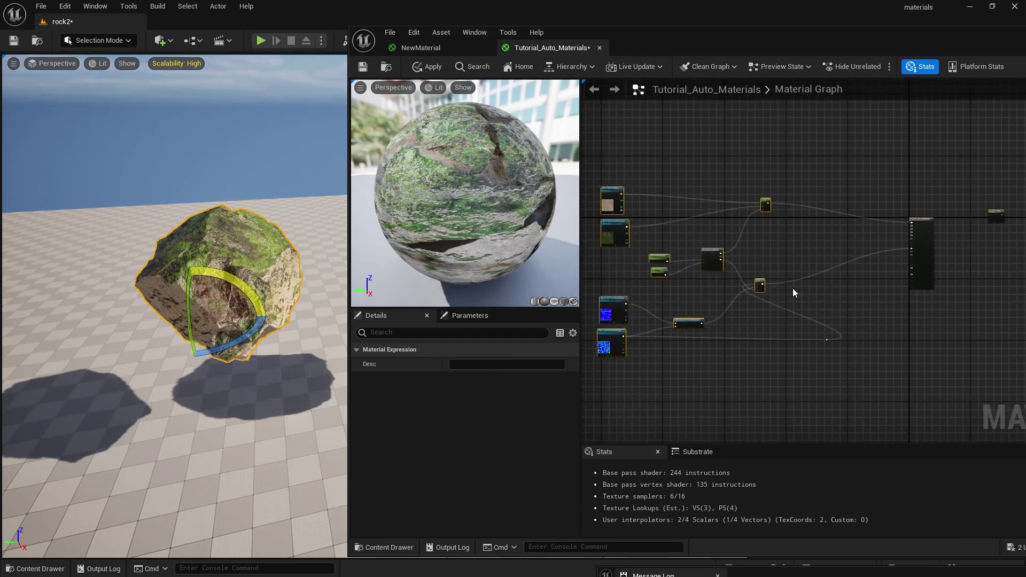
left_click_drag(860, 331, 813, 358)
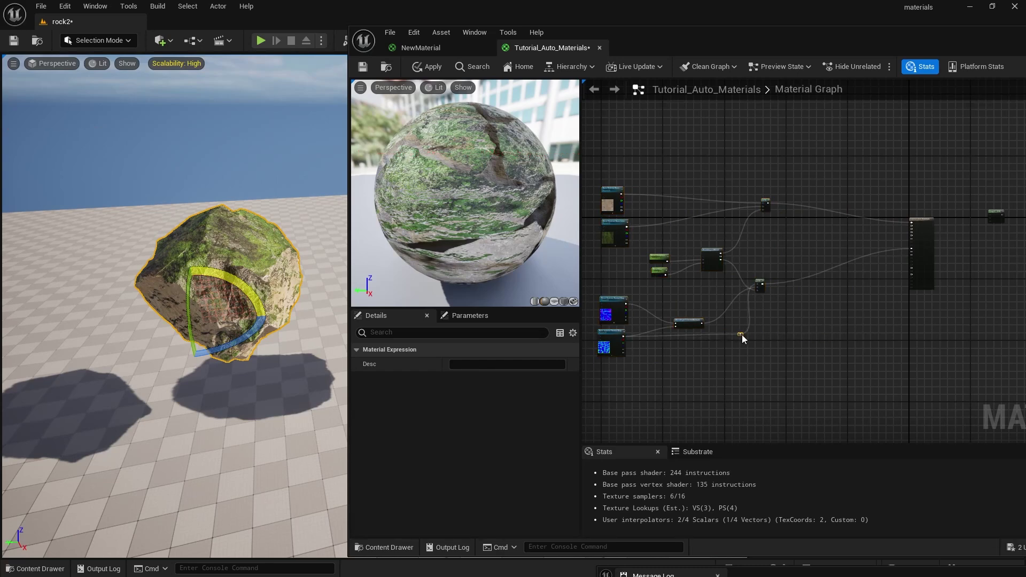
left_click_drag(993, 216, 852, 231)
- Add reroute nodes to the Normal and Base Color wires and straighten both around the unconnected Lerp
scroll(855, 235, "up", 3)
left_click(928, 288)
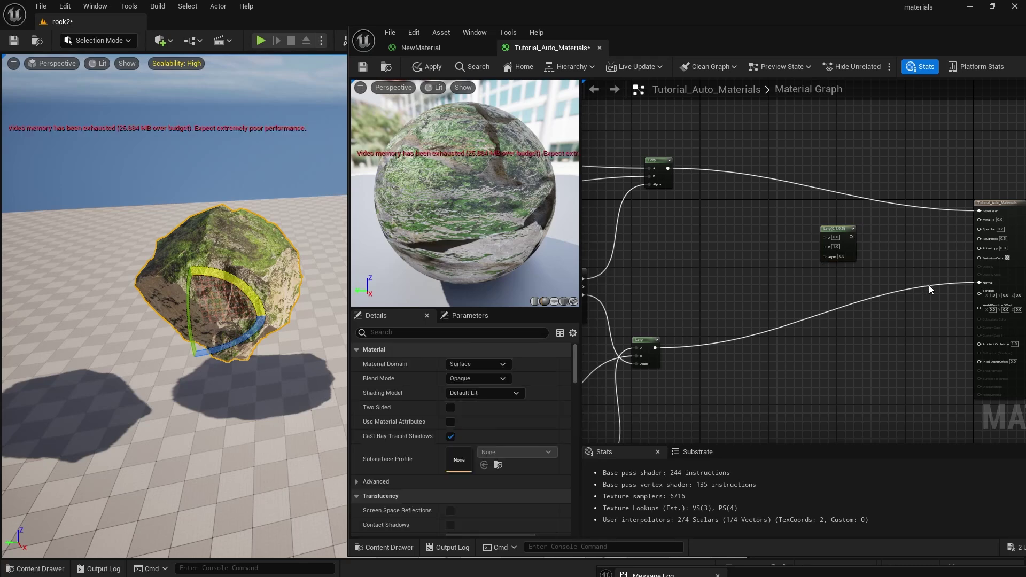
double_click(929, 285)
left_click_drag(928, 285, 925, 349)
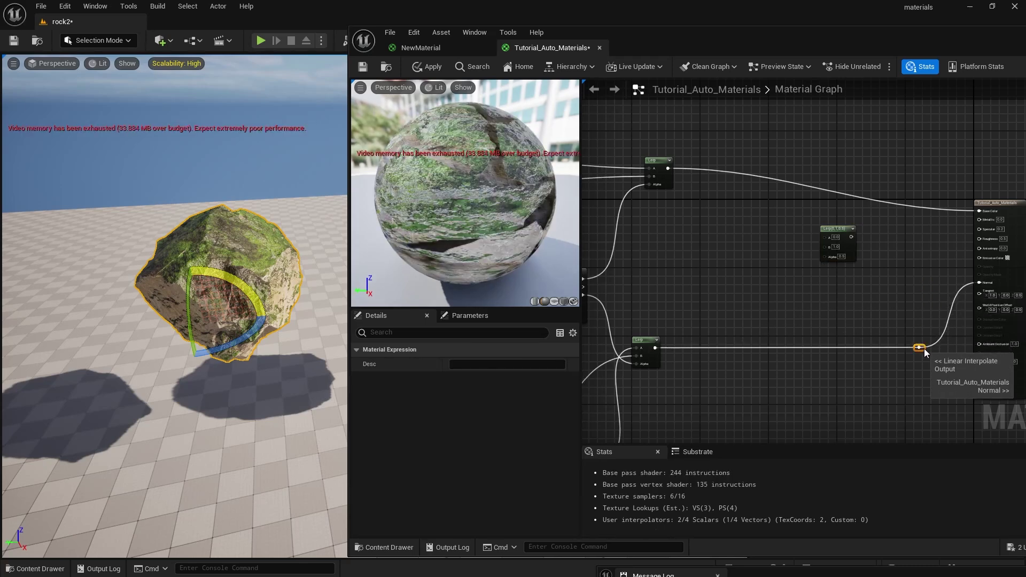
left_click(938, 208)
double_click(939, 209)
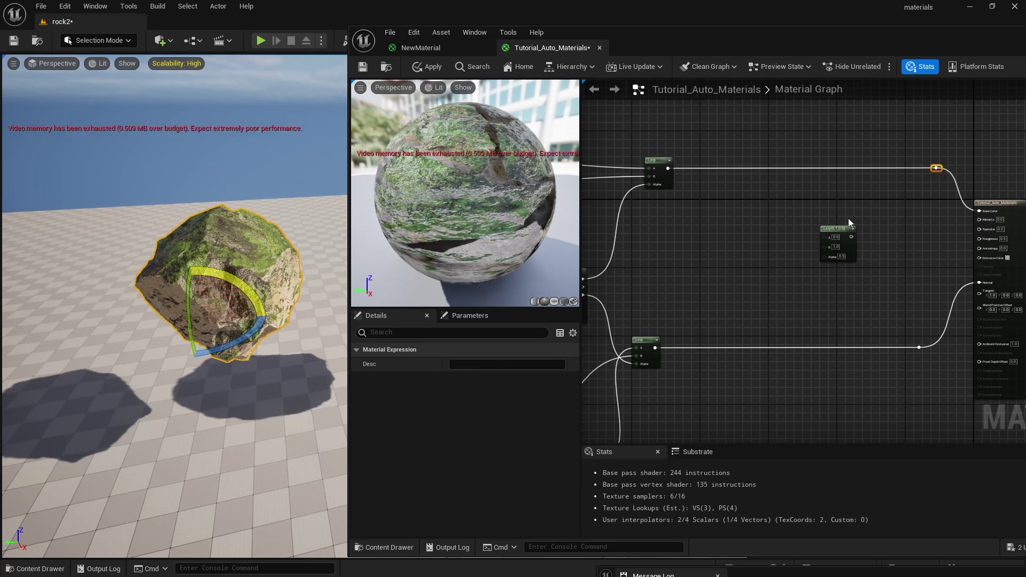
- Add a ScalarParameter named roughness beside the unconnected Lerp
left_click_drag(837, 228, 855, 217)
scroll(779, 229, "up", 2)
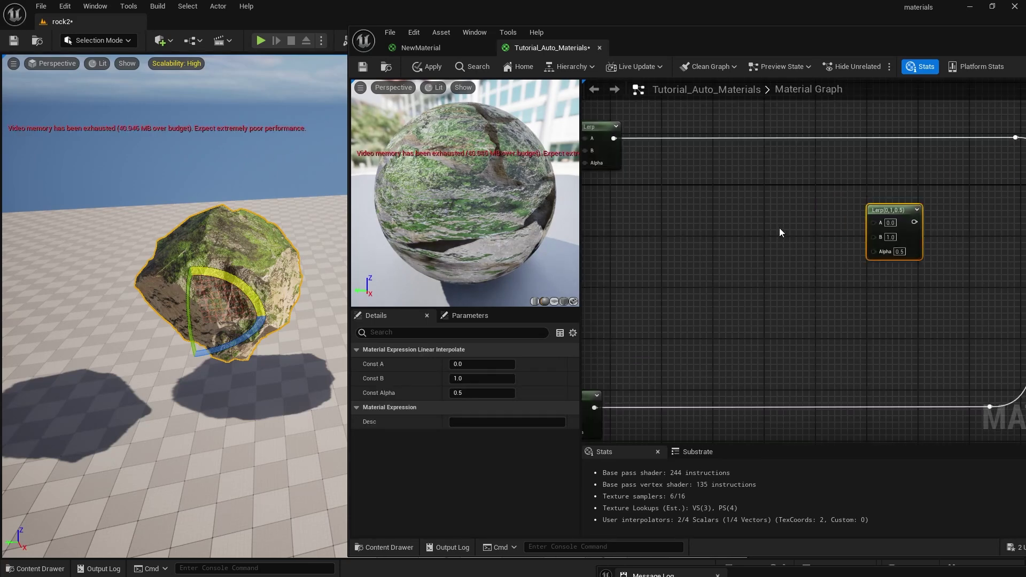
right_click(751, 230)
type("scalar")
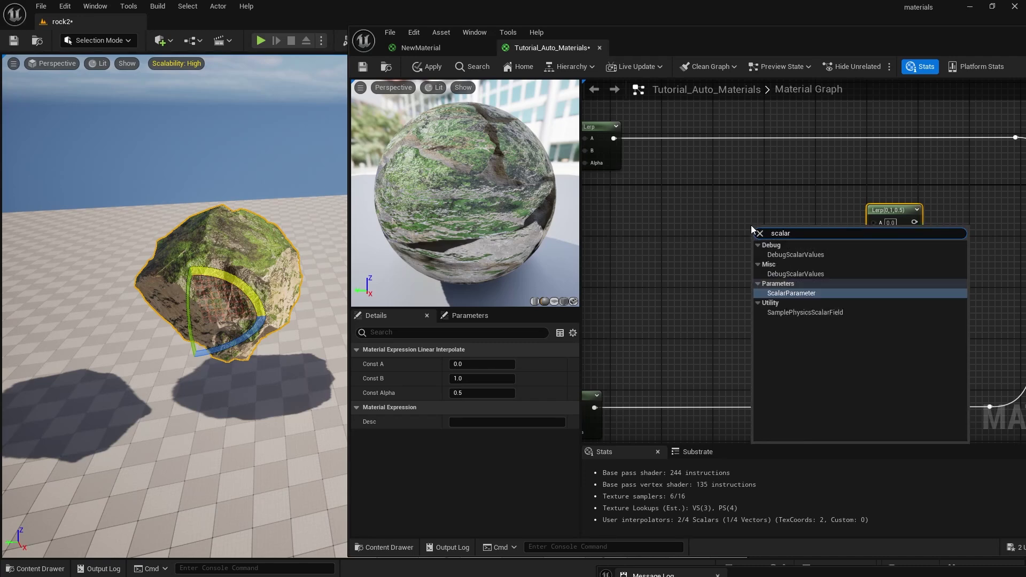
left_click(801, 291)
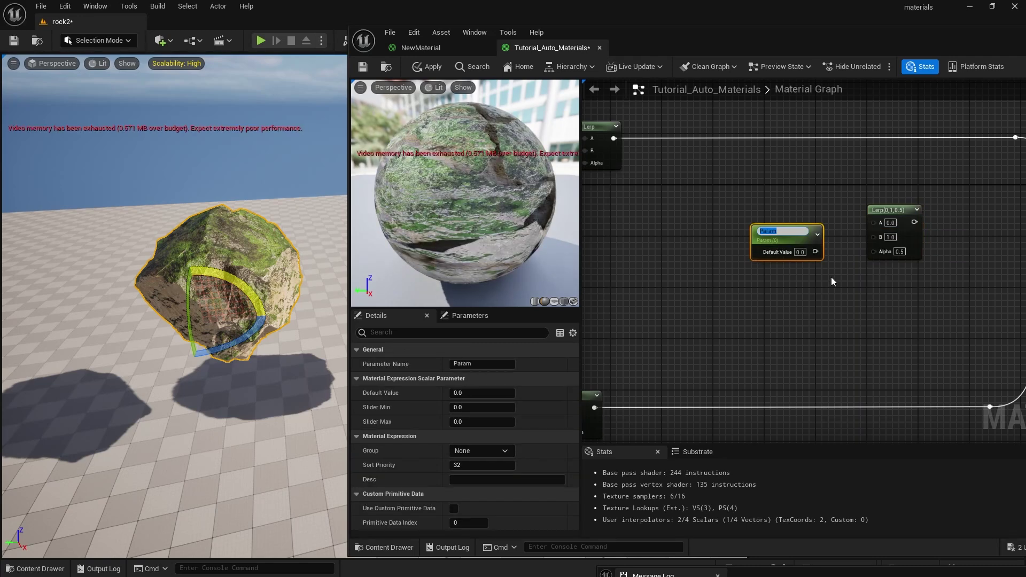
type("roughness")
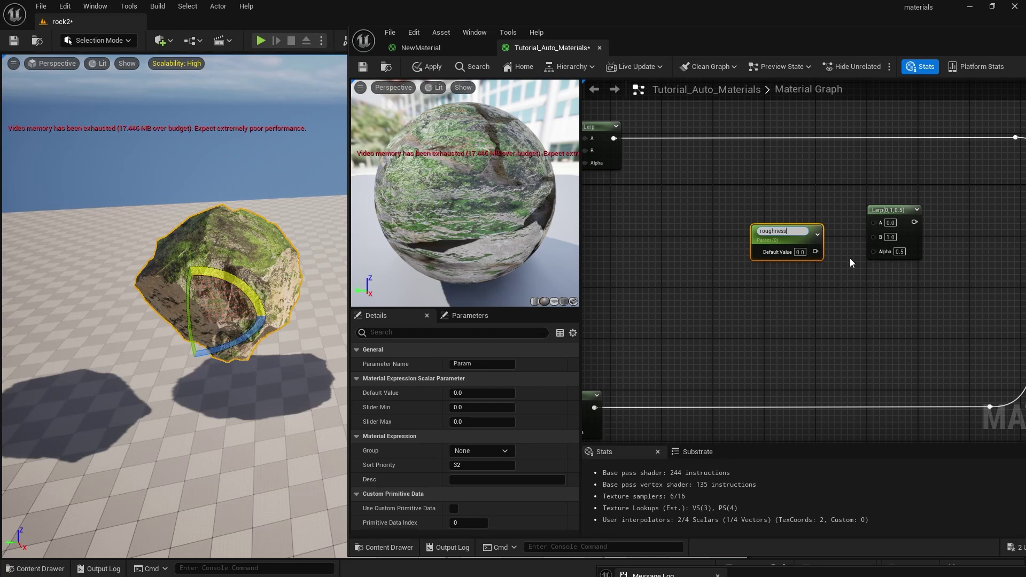
key("Return")
right_click_drag(849, 258, 727, 289)
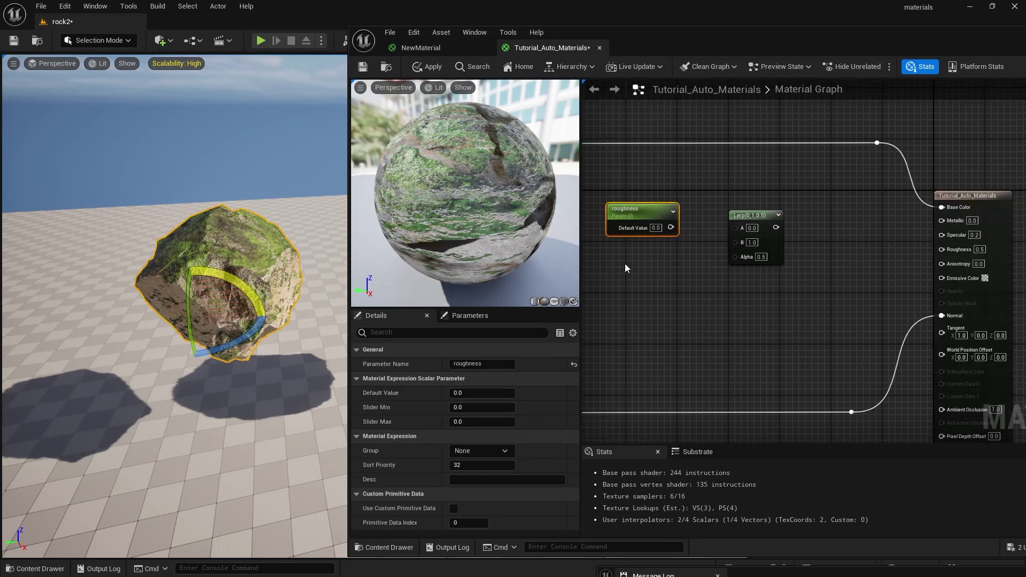
- Rename the roughness parameter as Base Material roughness and connect it to input A of the unconnected Lerp
right_click(650, 212)
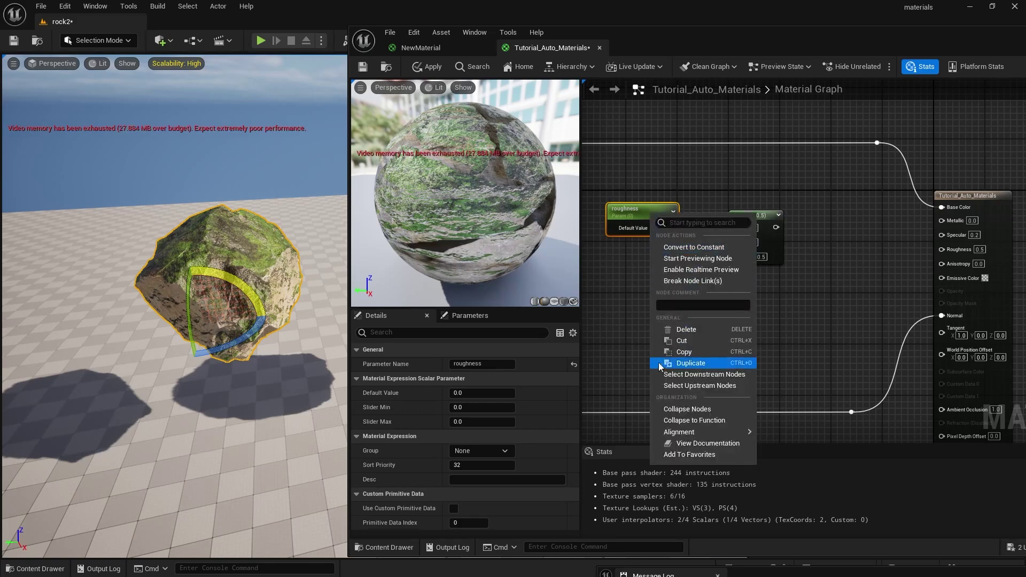
left_click(460, 364)
left_click(454, 364)
type("Ba")
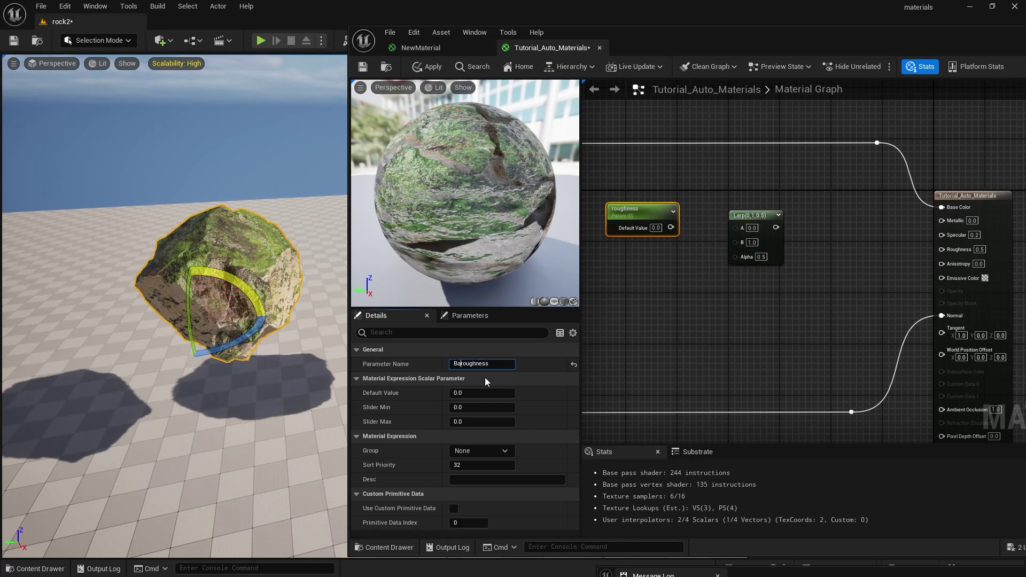
type("se Material")
left_click(730, 201)
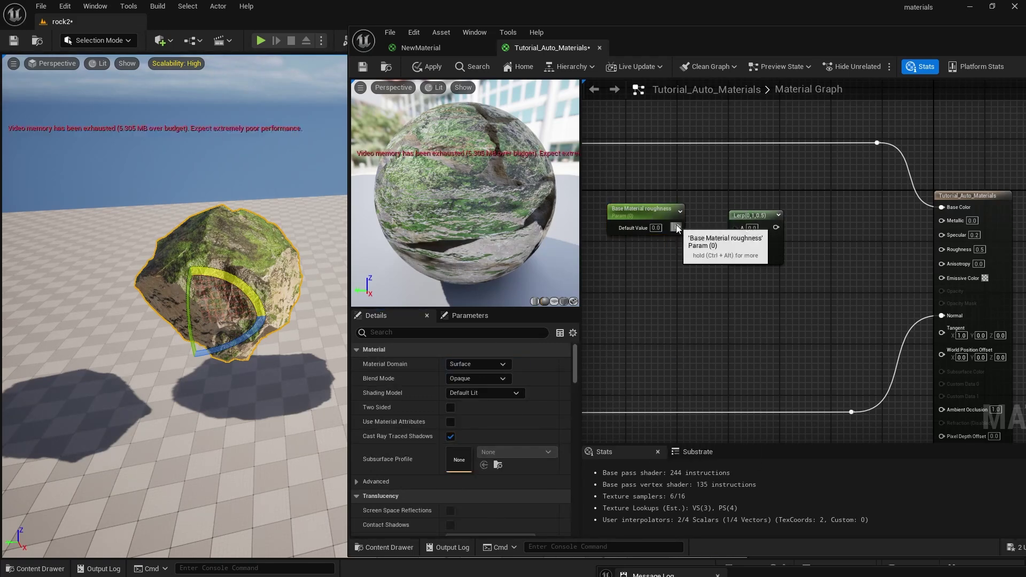
left_click_drag(676, 228, 743, 228)
- Duplicate the Base Material roughness parameter, rename the copy as Blend Material roughness, and connect it to the Lerp's B input
left_click(641, 218)
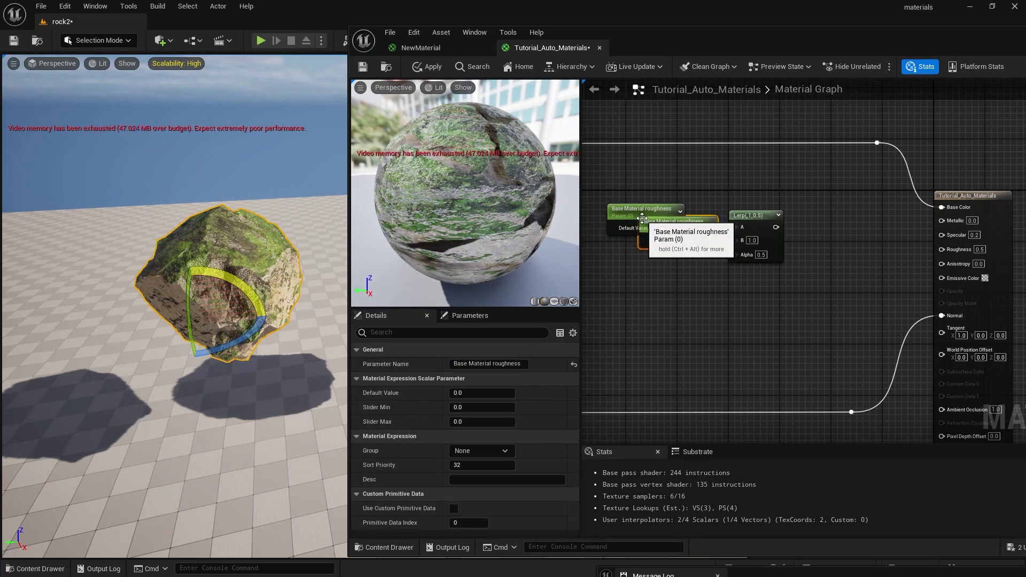
left_click_drag(642, 218, 610, 250)
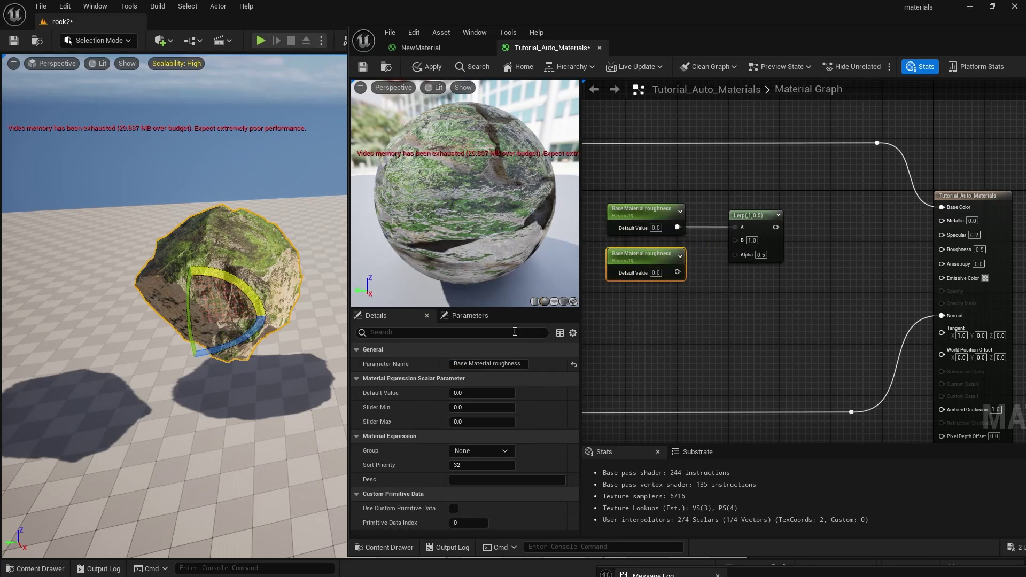
left_click(468, 364)
key("BackSpace")
key("BackSpace")
key("BackSpace")
left_click(666, 304)
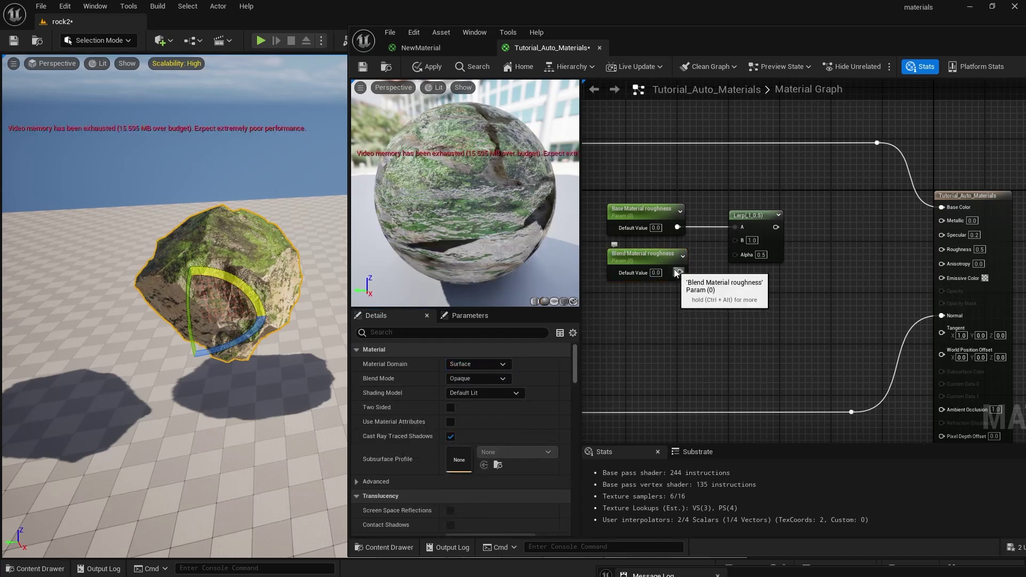
left_click_drag(678, 272, 735, 240)
- Connect the blend function's Alpha output to the roughness Lerp's Alpha input, routing the wire below the parameters with a reroute node
right_click_drag(757, 309, 875, 235)
scroll(639, 305, "down", 2)
right_click_drag(639, 305, 712, 305)
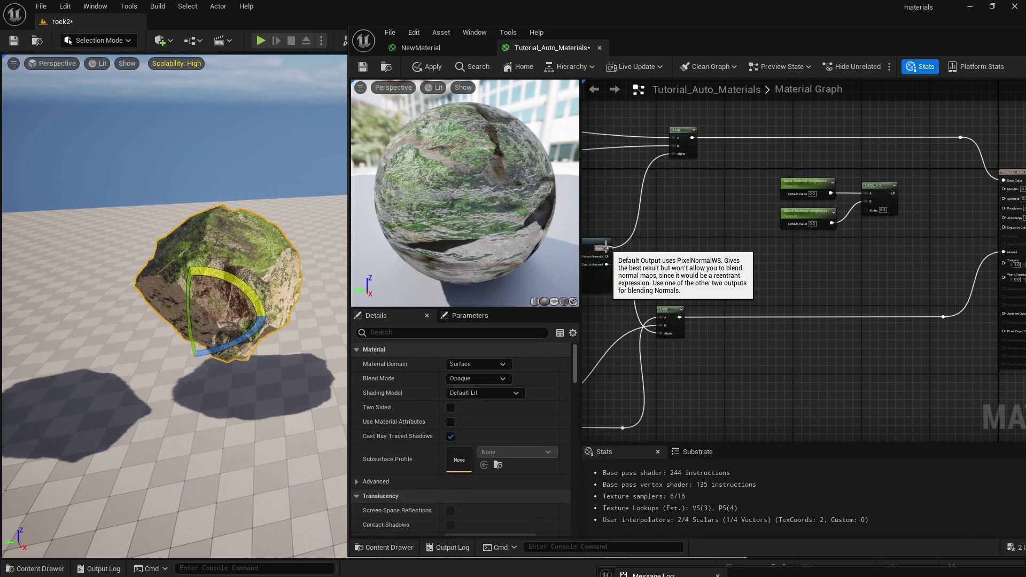
left_click_drag(607, 248, 867, 211)
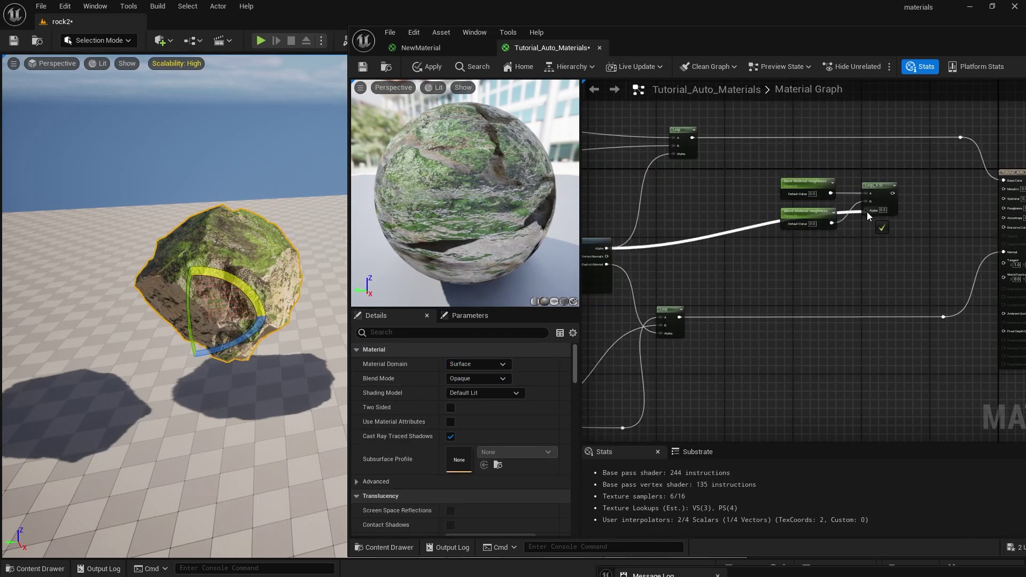
double_click(765, 223)
left_click_drag(765, 226, 851, 248)
right_click_drag(890, 224, 809, 226)
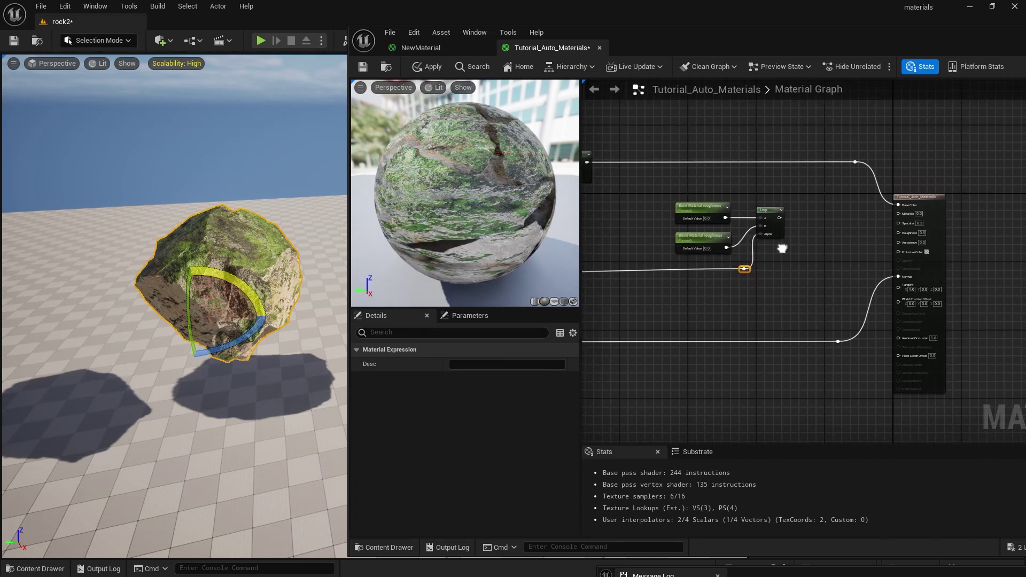
- Connect the roughness Lerp's output to the Roughness input of the material output node
scroll(832, 230, "up", 2)
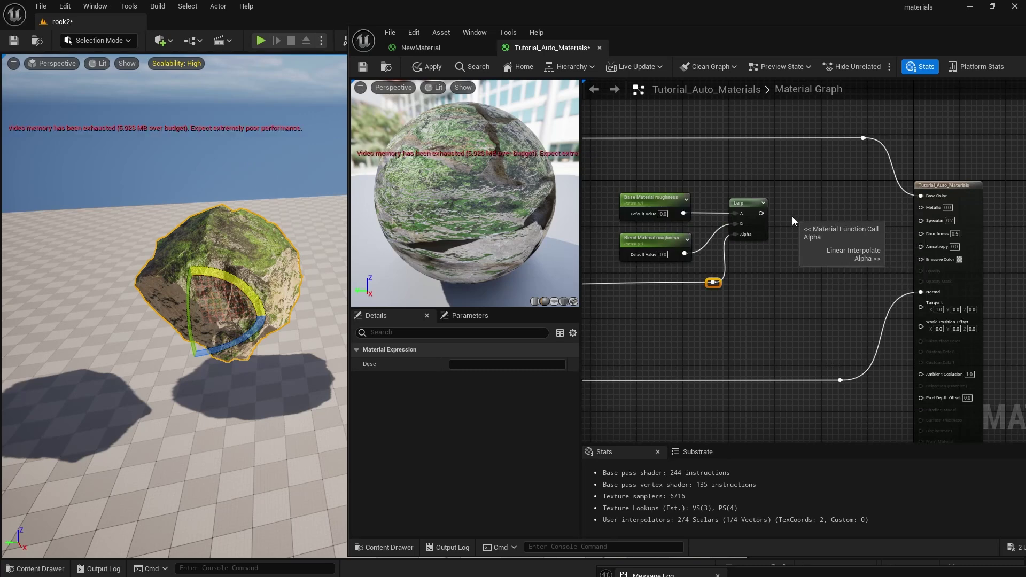
left_click_drag(761, 213, 843, 230)
left_click_drag(922, 236, 921, 234)
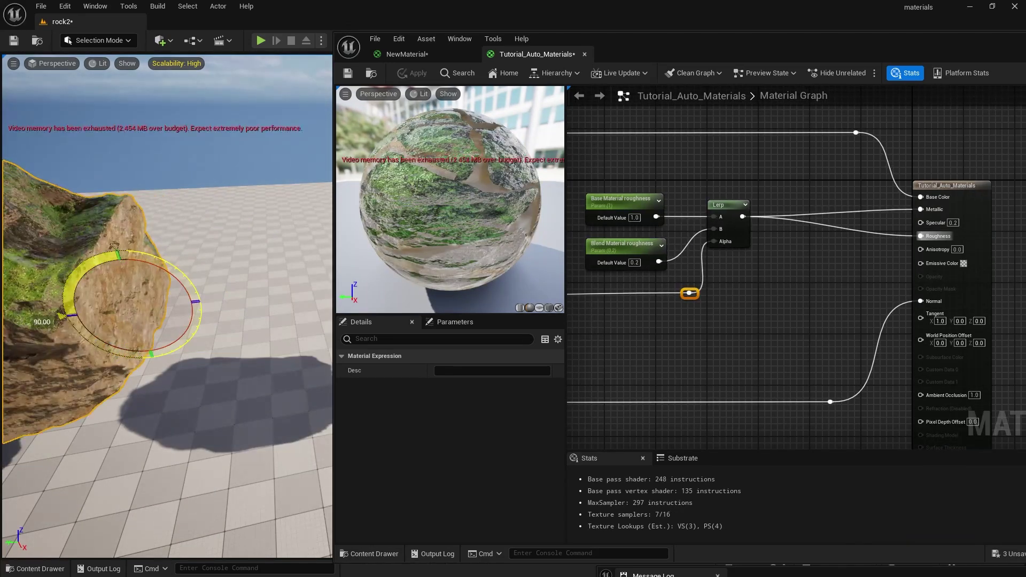
- Rotate the selected rock in the level to check how the moss blend follows its upward-facing surfaces
left_click_drag(63, 315, 160, 254)
right_click_drag(214, 278, 176, 273)
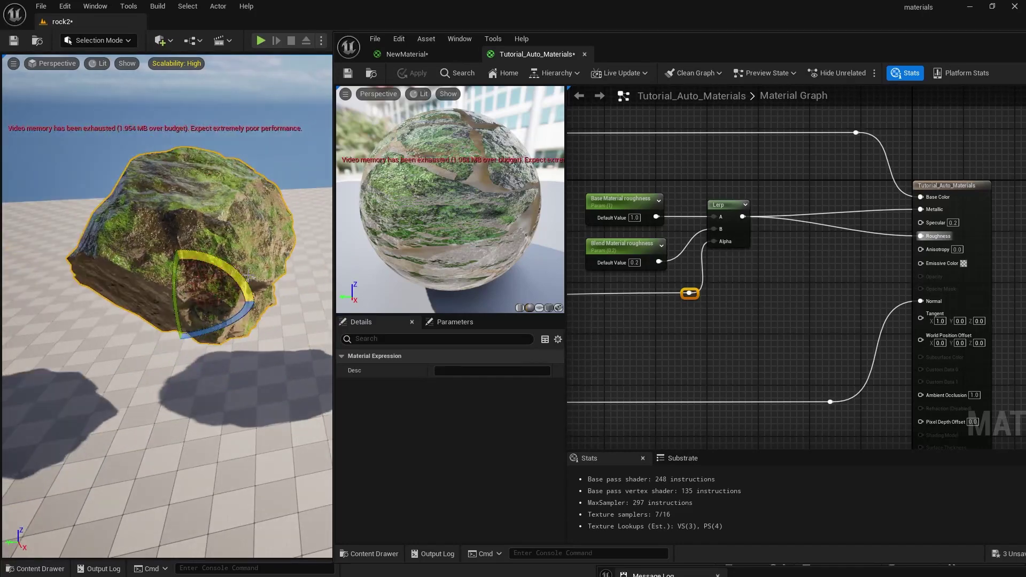
left_click_drag(177, 252, 97, 327)
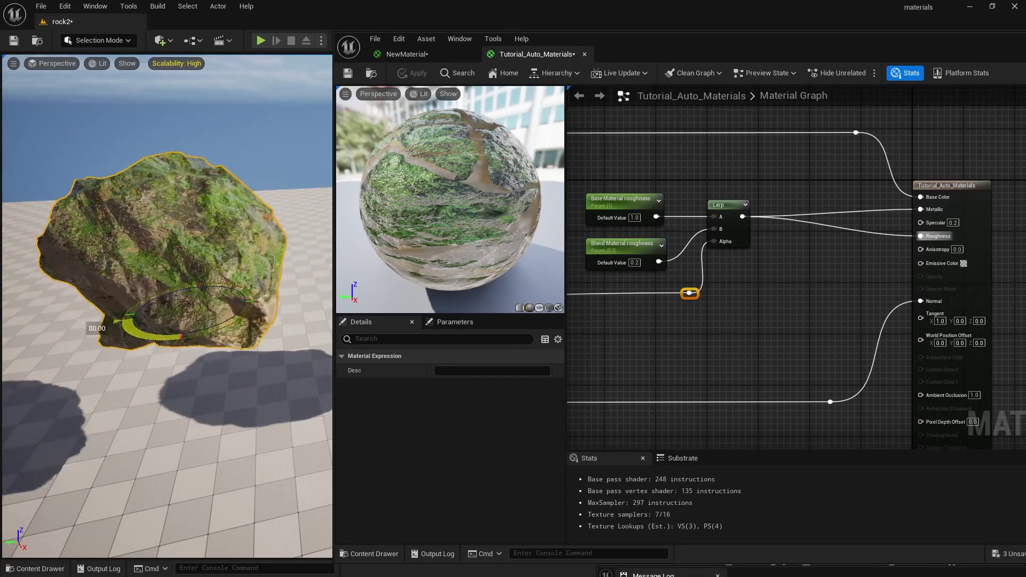
right_click_drag(98, 327, 70, 321)
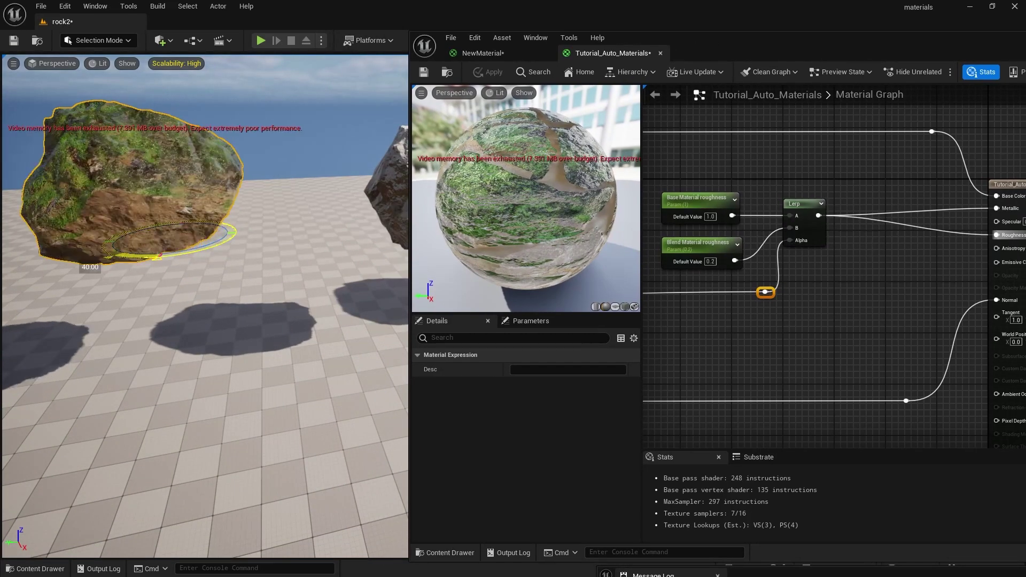
- Create a material instance from Tutorial_Auto_Materials and apply it to the selected rock
right_click(439, 454)
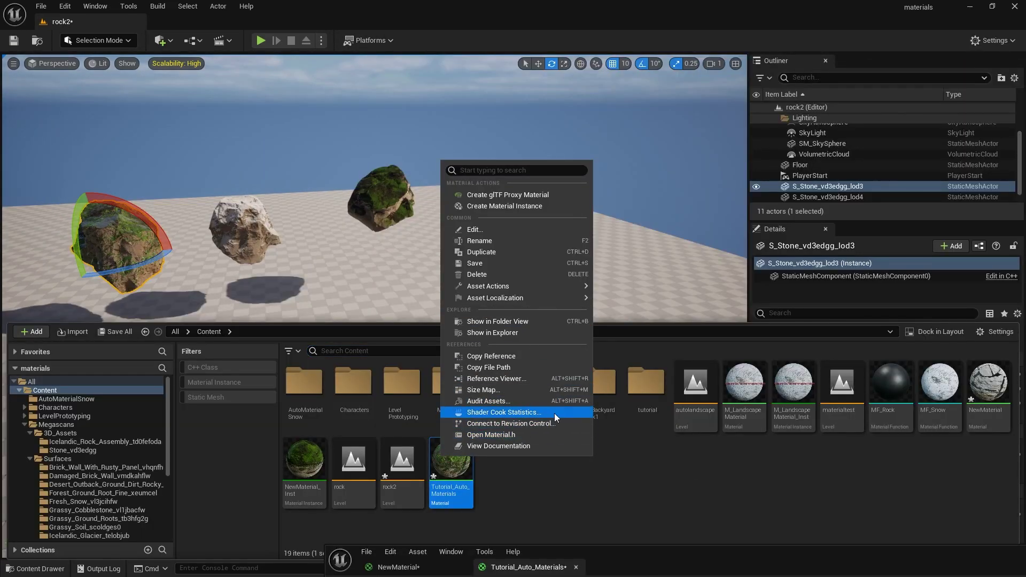
left_click(530, 206)
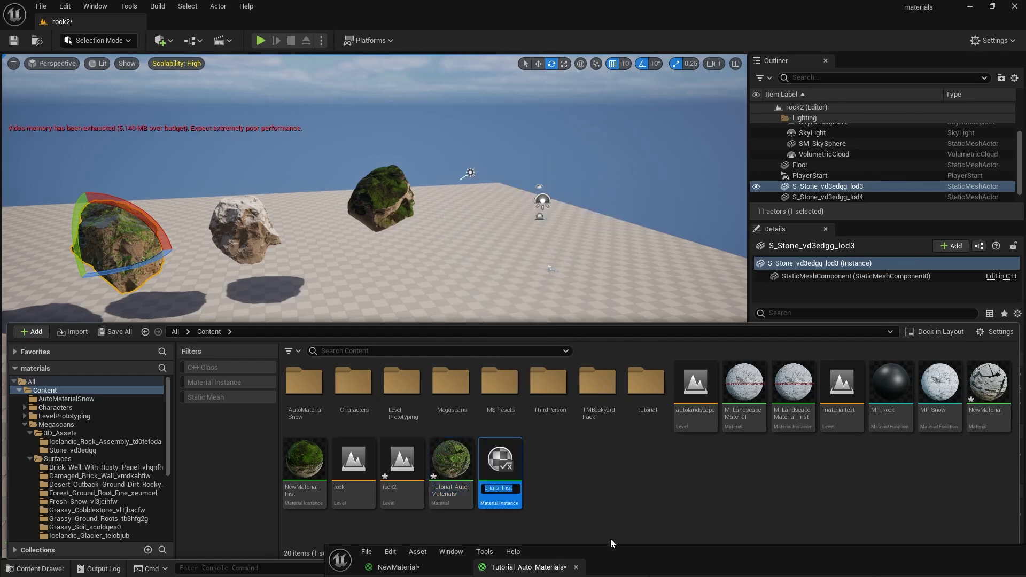
left_click_drag(500, 458, 108, 226)
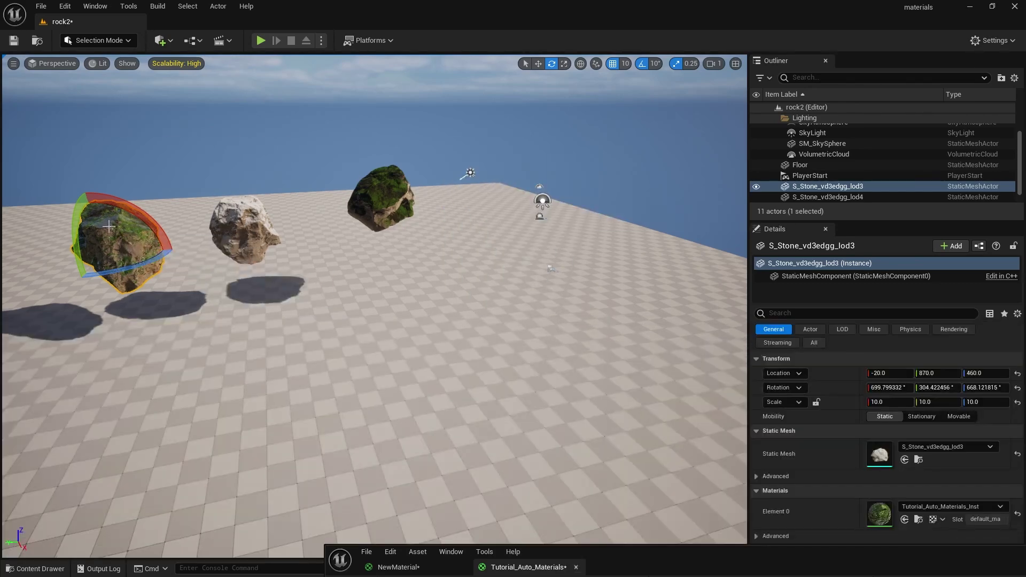
- Open the new material instance and enable the overrides for all its global scalar and texture parameters
left_click(30, 569)
double_click(501, 470)
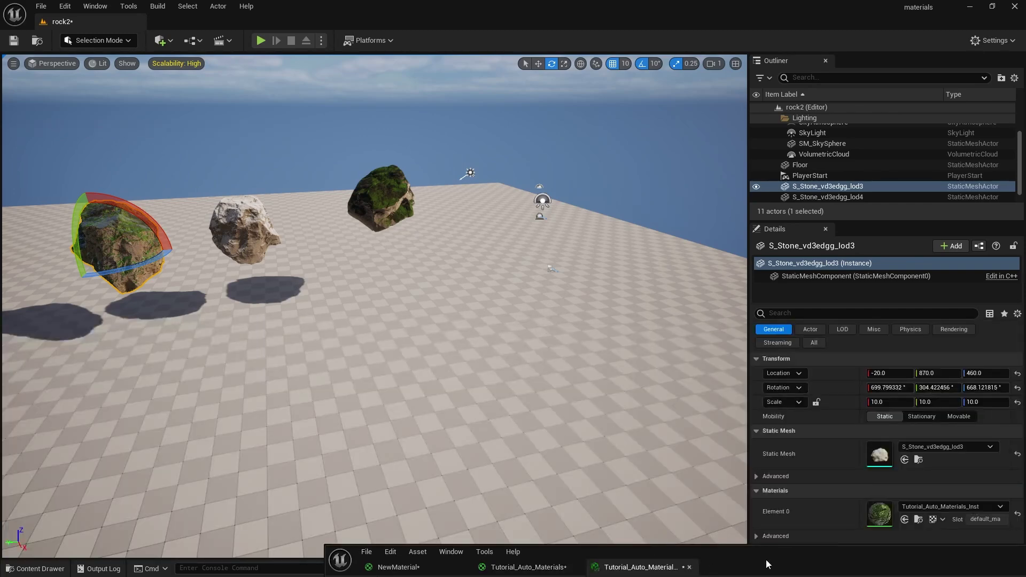
left_click_drag(766, 564, 718, 98)
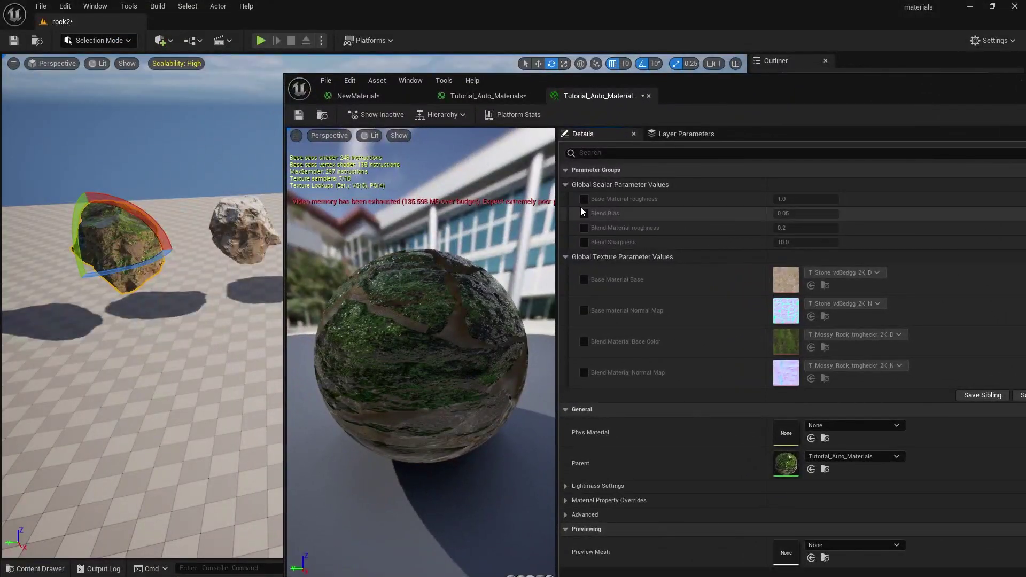
left_click(584, 199)
left_click(584, 214)
left_click(583, 228)
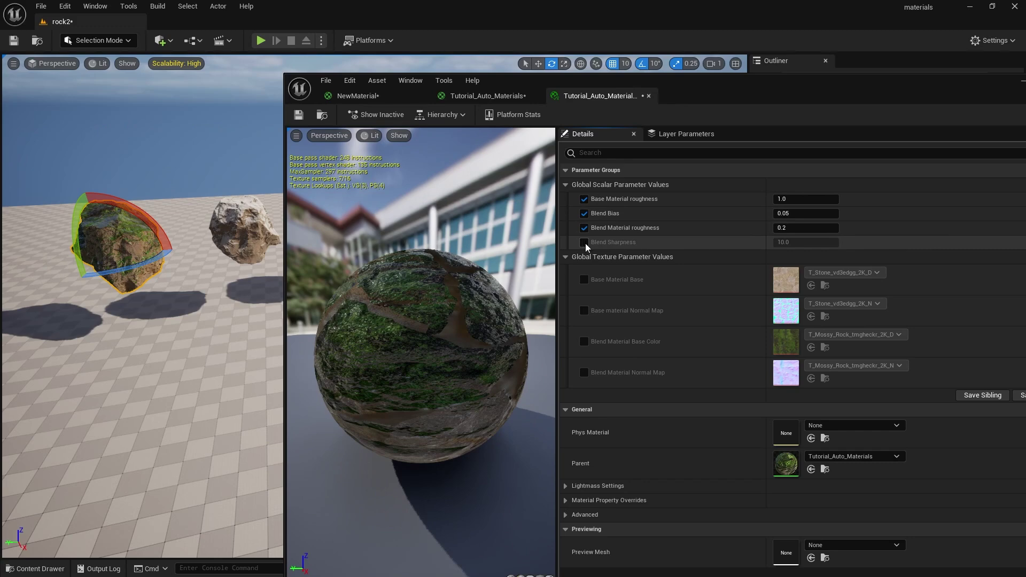
left_click(584, 243)
left_click(584, 279)
left_click(584, 311)
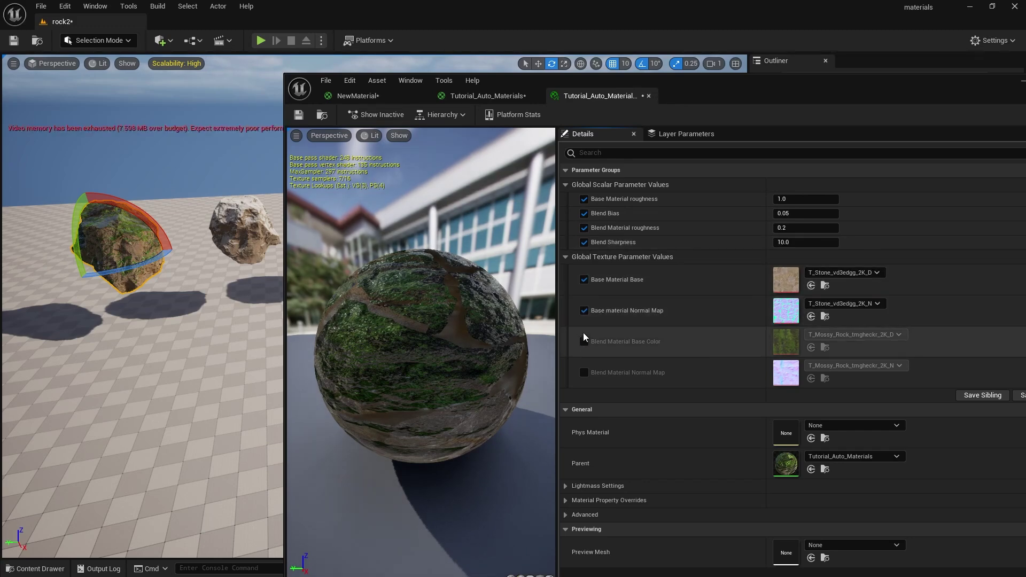
left_click(584, 342)
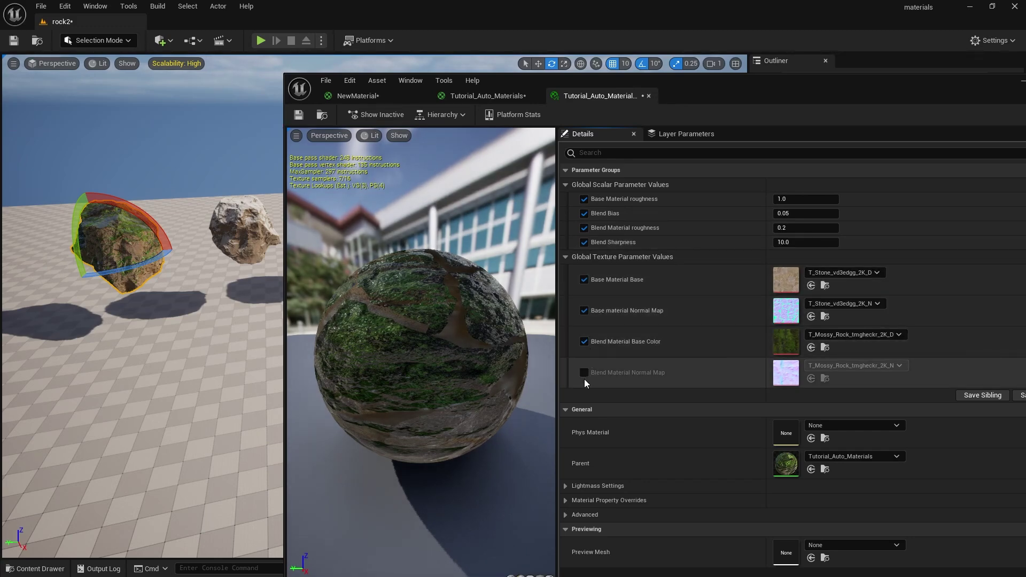
left_click(584, 372)
- Set the instance's Base Material roughness to about 1.08 and arrange its editor beside a close view of the rock
mouse_move(790, 198)
left_mouse_down()
mouse_move(834, 198)
mouse_move(791, 199)
left_mouse_up()
left_click_drag(582, 95, 685, 55)
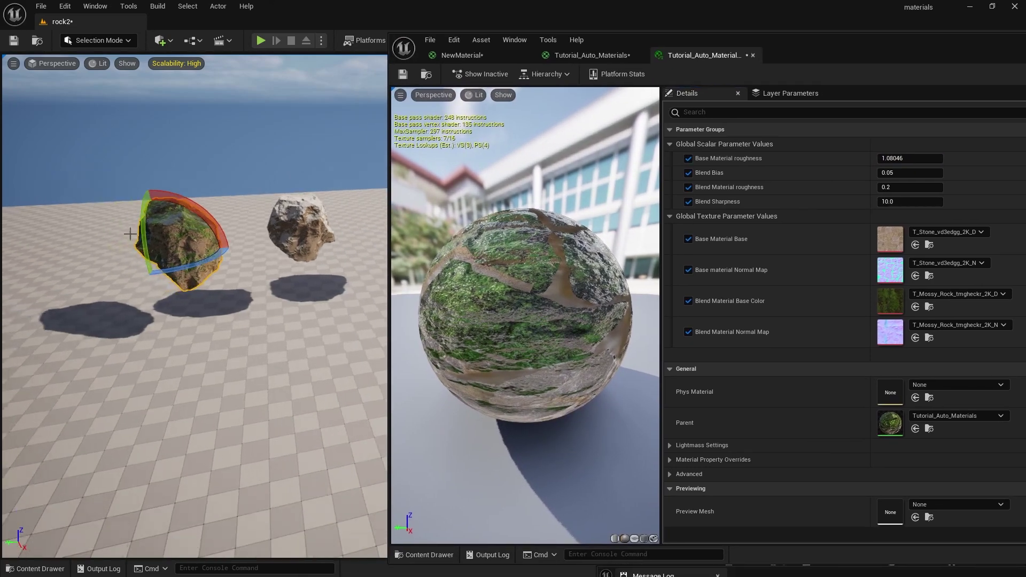
scroll(130, 233, "up", 4)
middle_click_drag(129, 234, 107, 206)
scroll(115, 225, "up", 4)
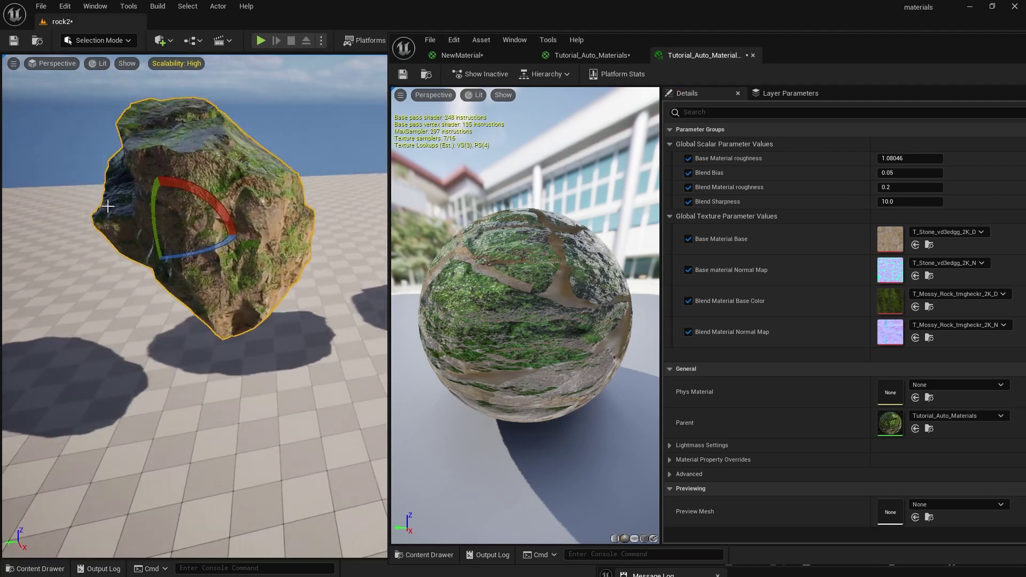
- Raise the instance's Blend Bias to about 0.23 and rotate the rock to check the moss coverage
left_click_drag(908, 173, 980, 172)
left_click_drag(218, 210, 176, 240)
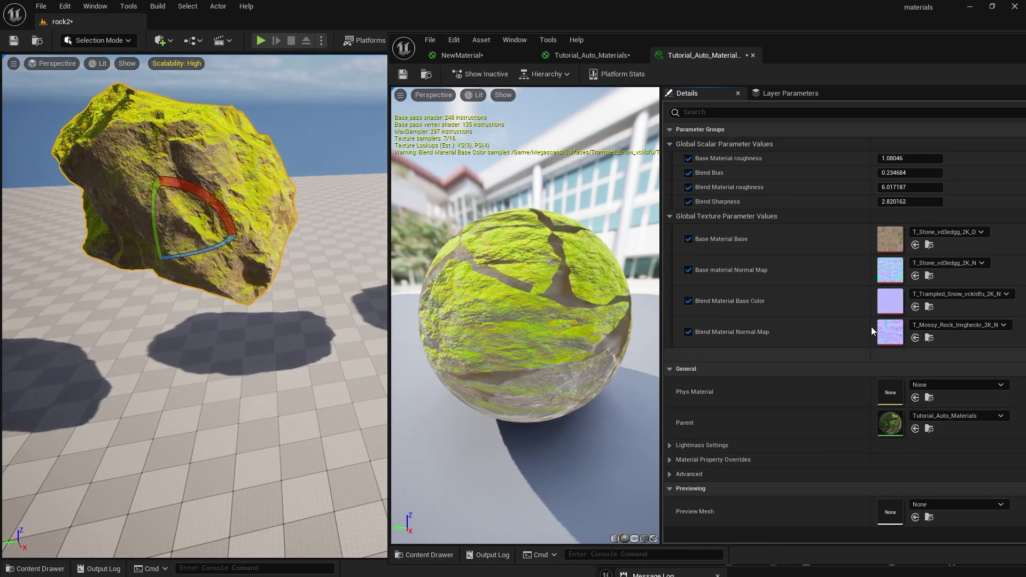